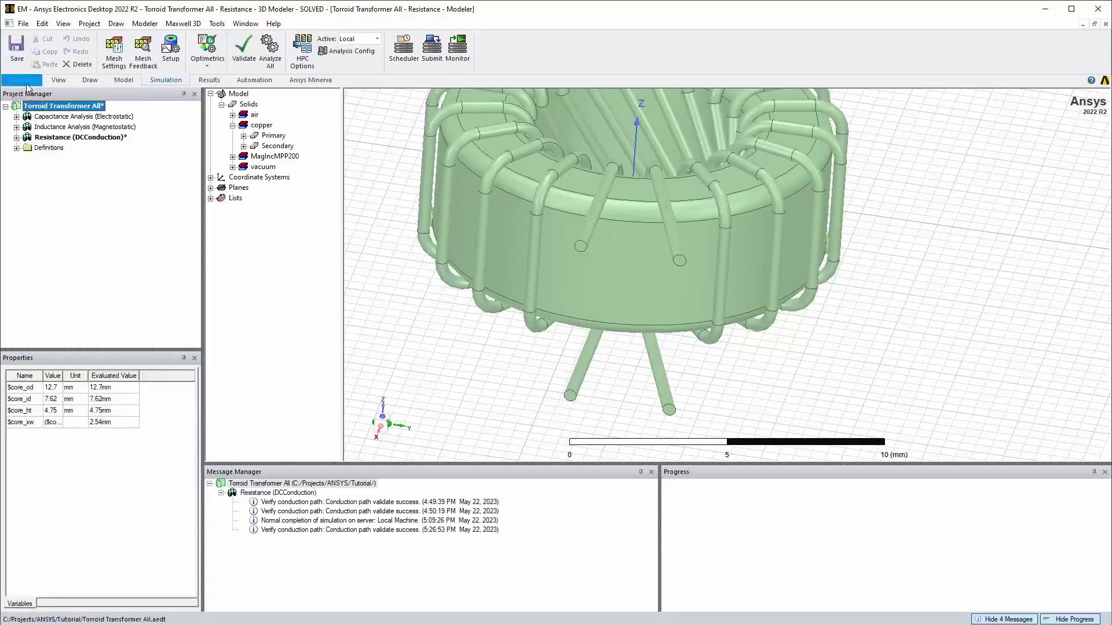
- Insert a Q3D Extractor design, Q3DDesign1, and expand it in the Project Manager
{"action": "left_click", "coordinate": [27, 81]}
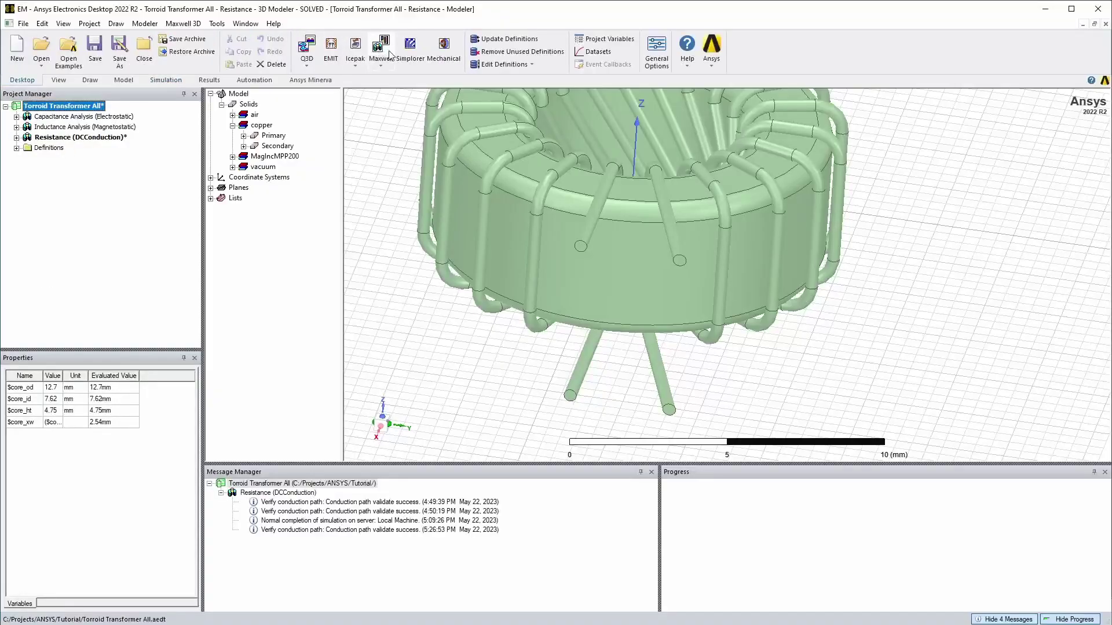
{"action": "left_click", "coordinate": [306, 65]}
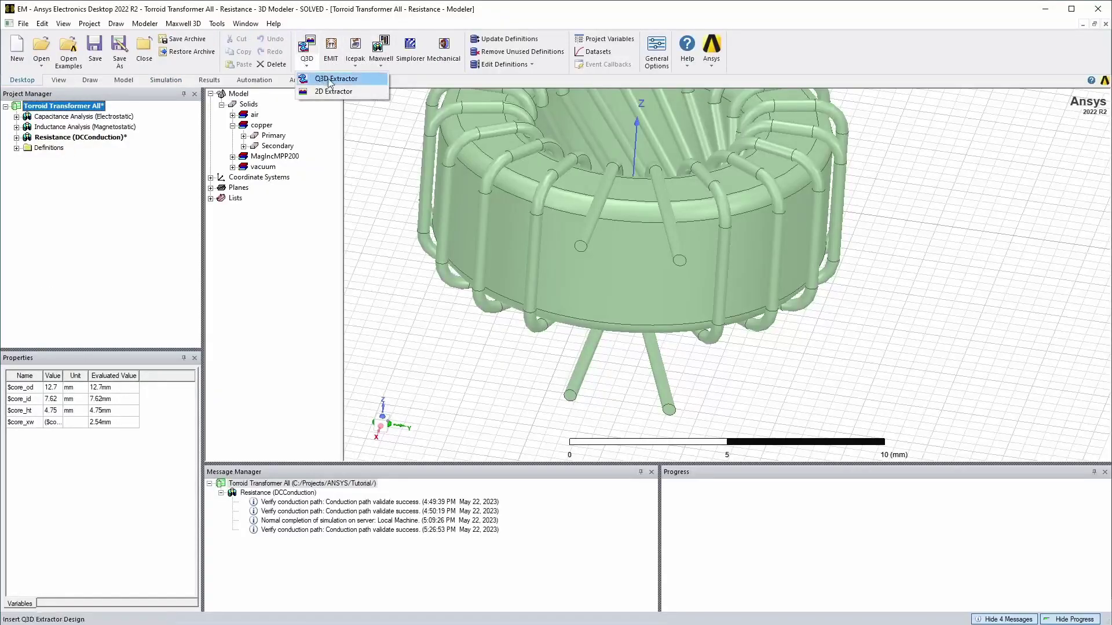
{"action": "left_click", "coordinate": [365, 80]}
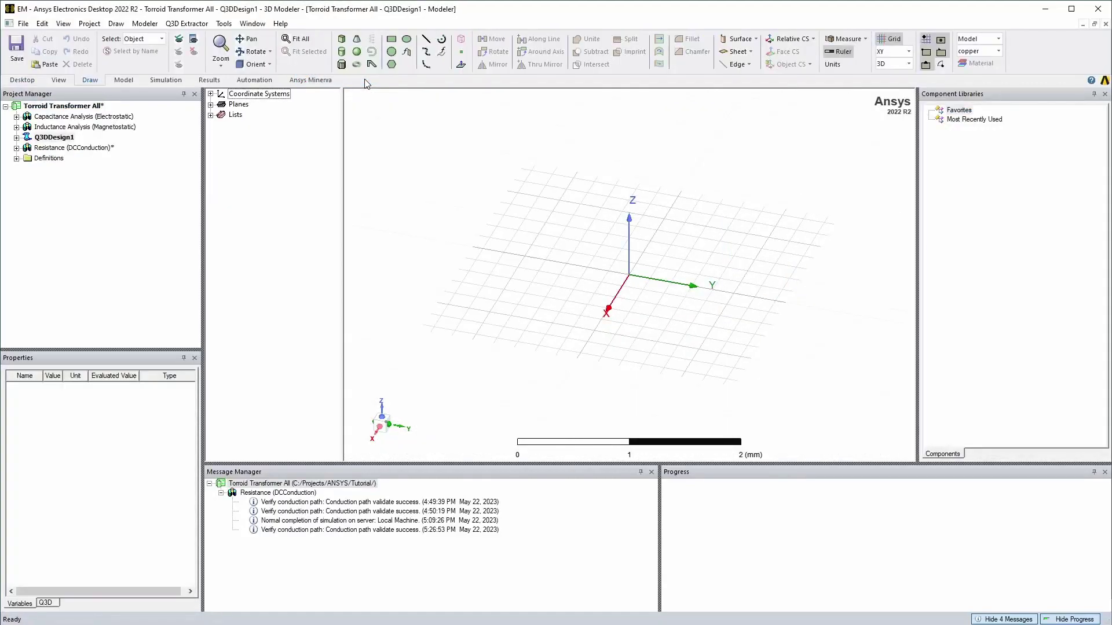
{"action": "left_click", "coordinate": [47, 140]}
{"action": "left_click", "coordinate": [16, 137]}
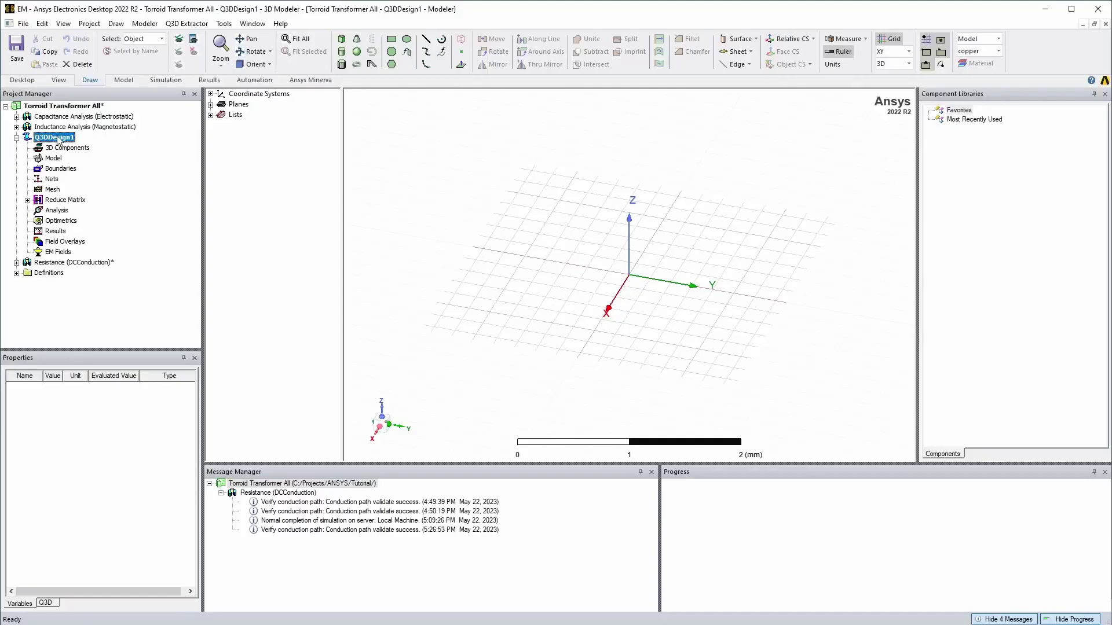
- Open the Capacitance Analysis design and expand its Model > Solids material groups
{"action": "left_click", "coordinate": [16, 117]}
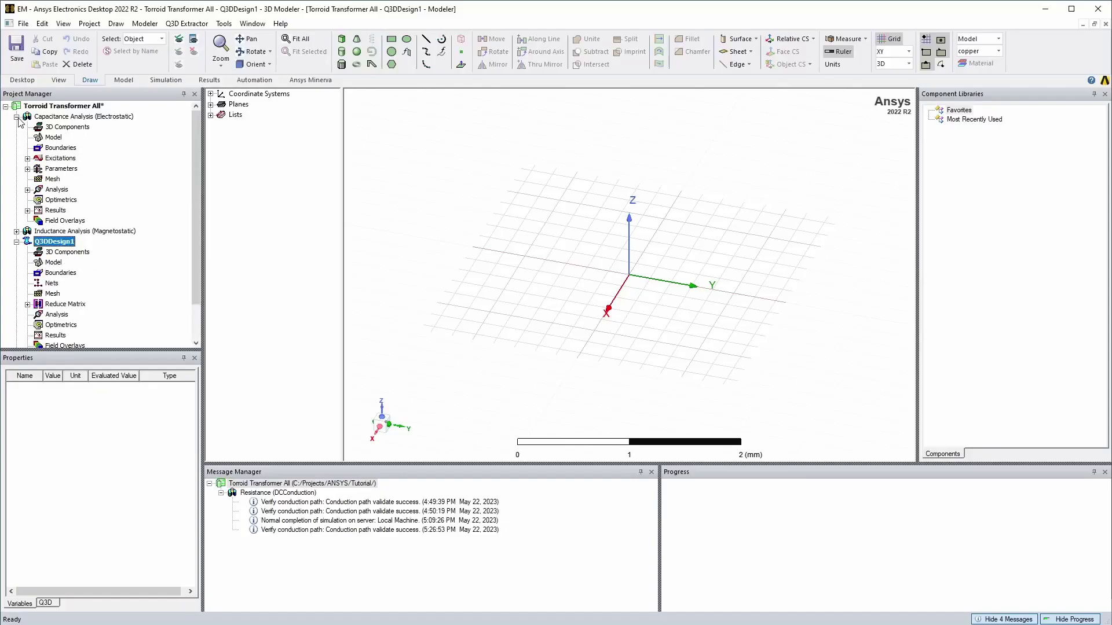
{"action": "left_click", "coordinate": [69, 127]}
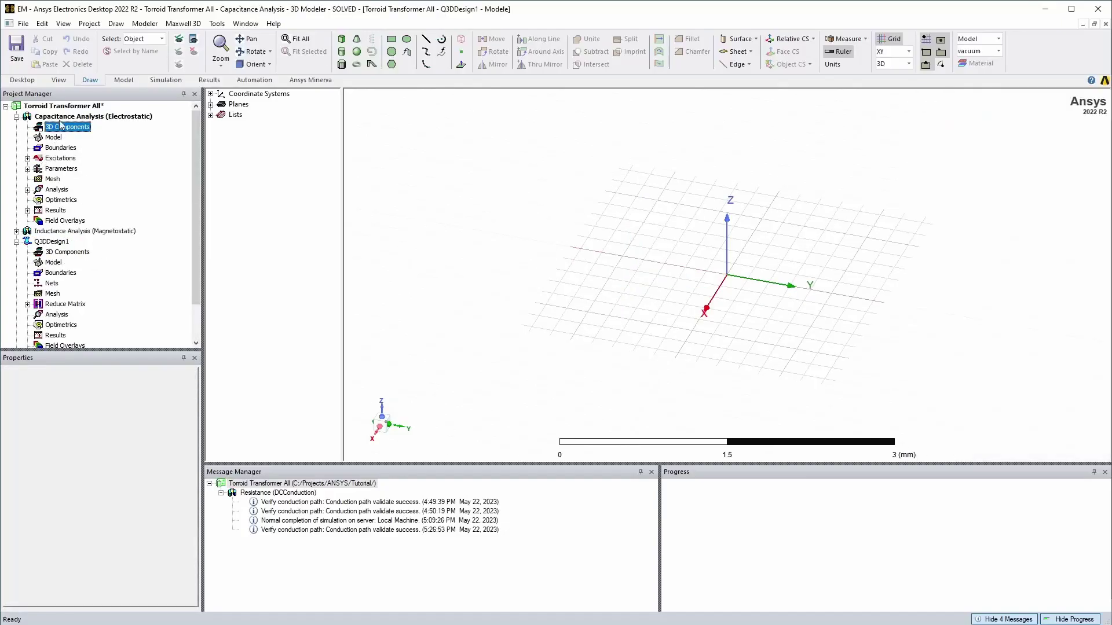
{"action": "left_click", "coordinate": [69, 117]}
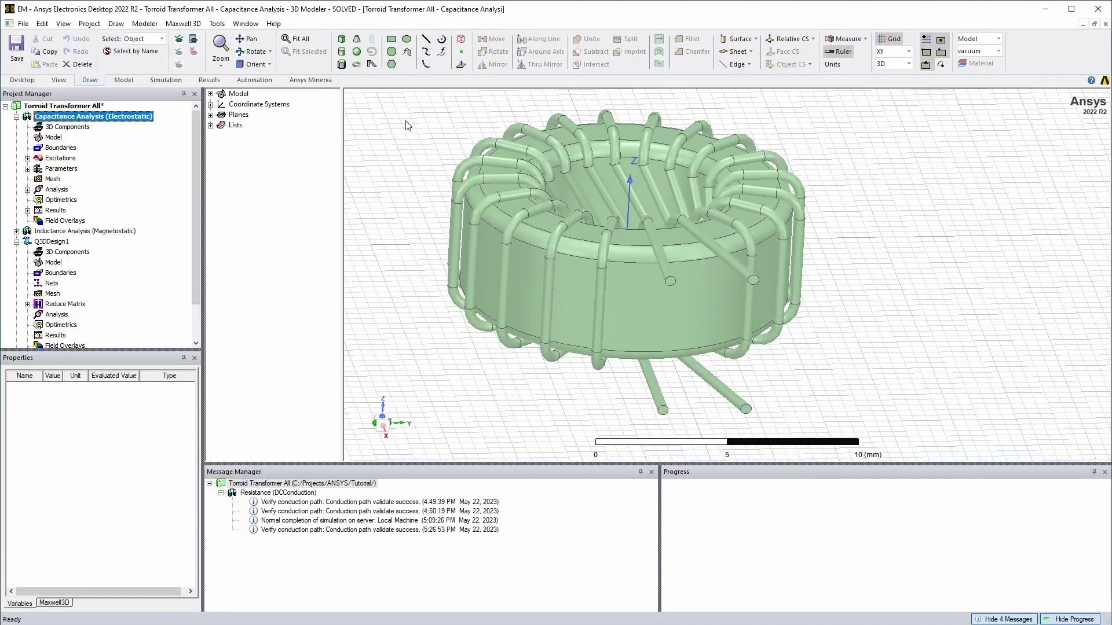
{"action": "left_click", "coordinate": [210, 93]}
{"action": "left_click", "coordinate": [222, 104]}
{"action": "left_click", "coordinate": [233, 115]}
{"action": "left_click", "coordinate": [232, 136]}
{"action": "left_click", "coordinate": [232, 167]}
{"action": "left_click", "coordinate": [232, 188]}
- Select the Air, Primary, Secondary, Core and Region solids for copying
{"action": "left_click", "coordinate": [265, 125]}
{"action": "left_click", "coordinate": [273, 146], "text": "ctrl"}
{"action": "left_click", "coordinate": [278, 157], "text": "ctrl"}
{"action": "left_click", "coordinate": [269, 177], "text": "ctrl"}
{"action": "left_click", "coordinate": [269, 198], "text": "ctrl"}
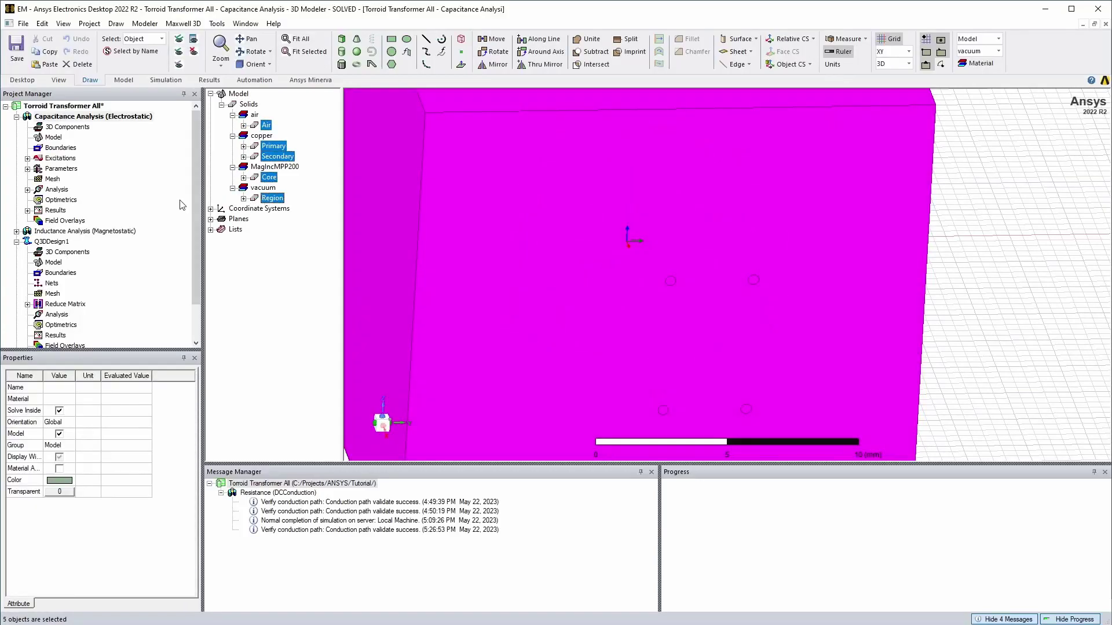
- Switch back to the empty Q3DDesign1 modeler
{"action": "double_click", "coordinate": [54, 263]}
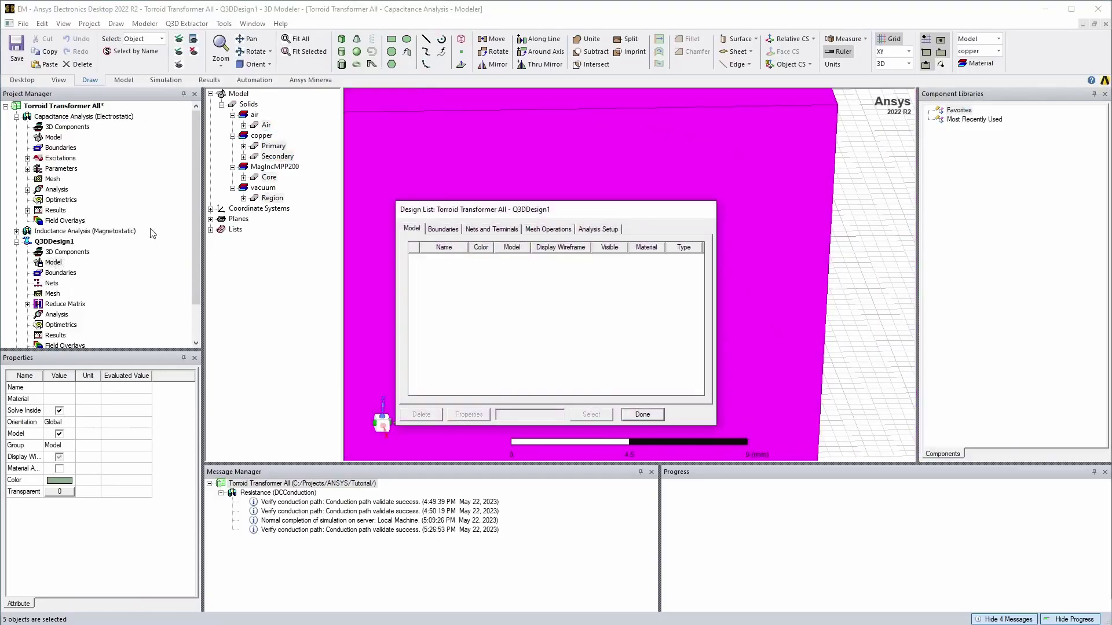
{"action": "left_click", "coordinate": [643, 415]}
{"action": "left_click", "coordinate": [58, 242]}
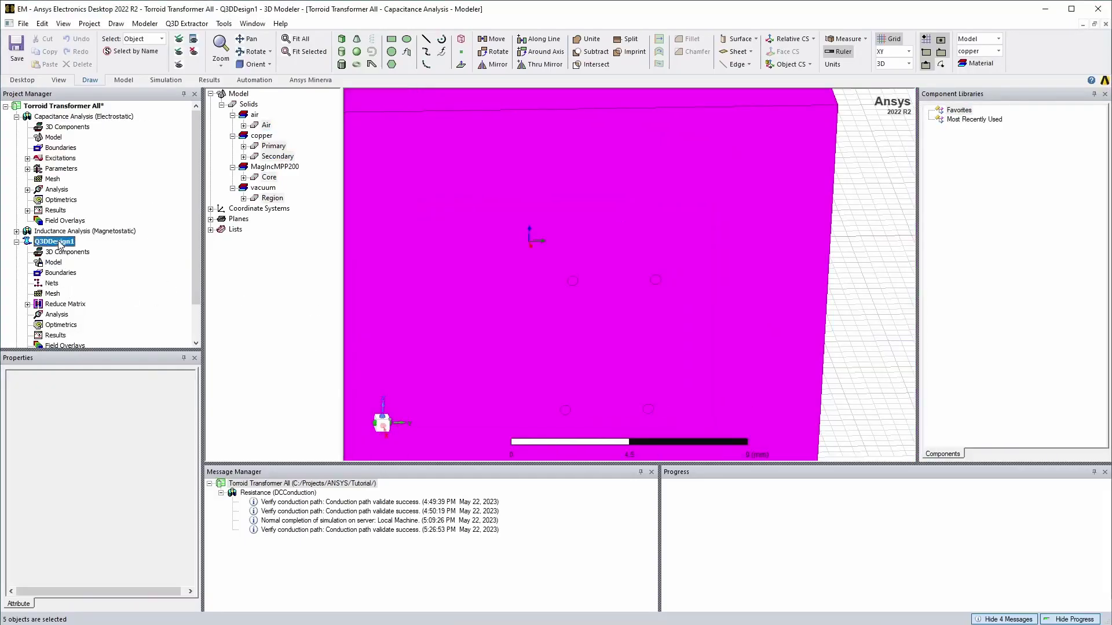
{"action": "left_click", "coordinate": [241, 96]}
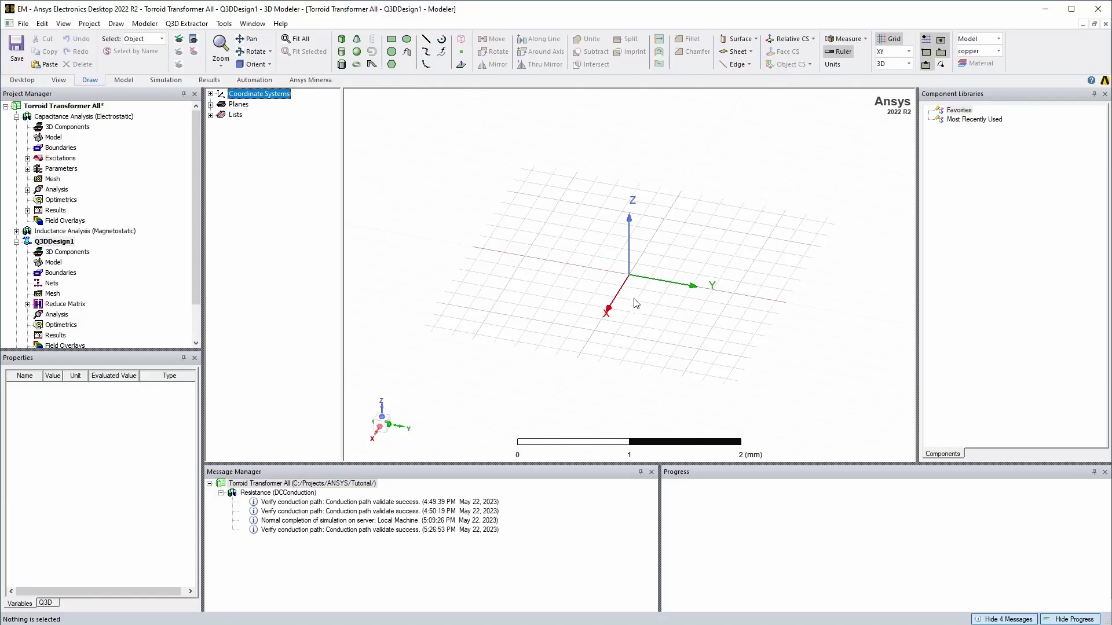
- Paste the toroid solids into Q3DDesign1, fit the view and collapse their histories
{"action": "key", "text": "ctrl+v"}
{"action": "key", "text": "ctrl+d"}
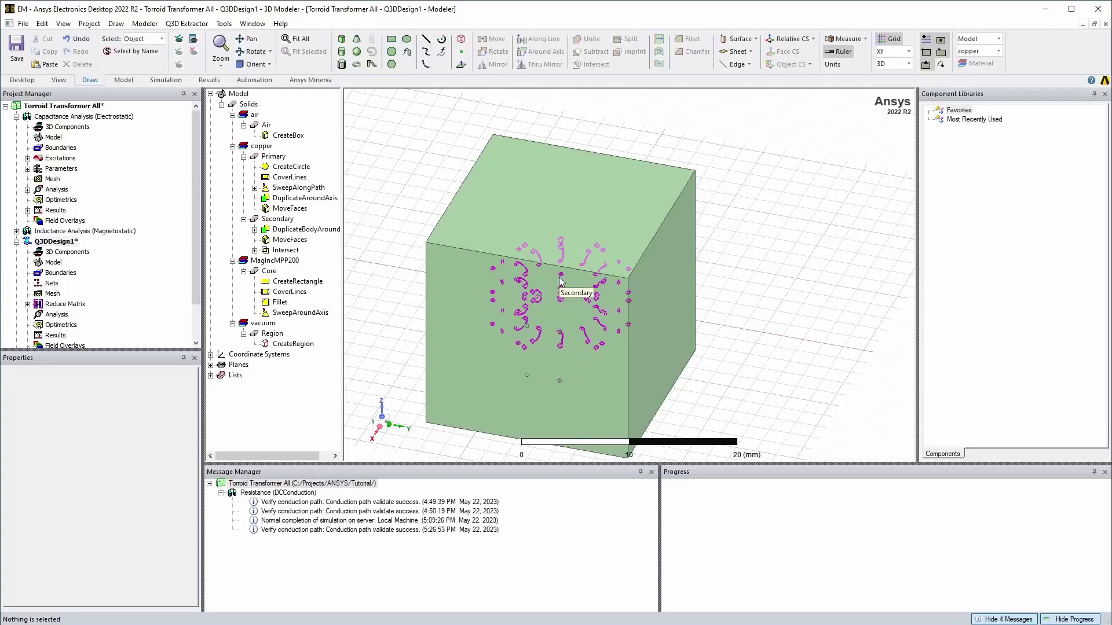
{"action": "left_click", "coordinate": [244, 156]}
{"action": "left_click", "coordinate": [244, 167]}
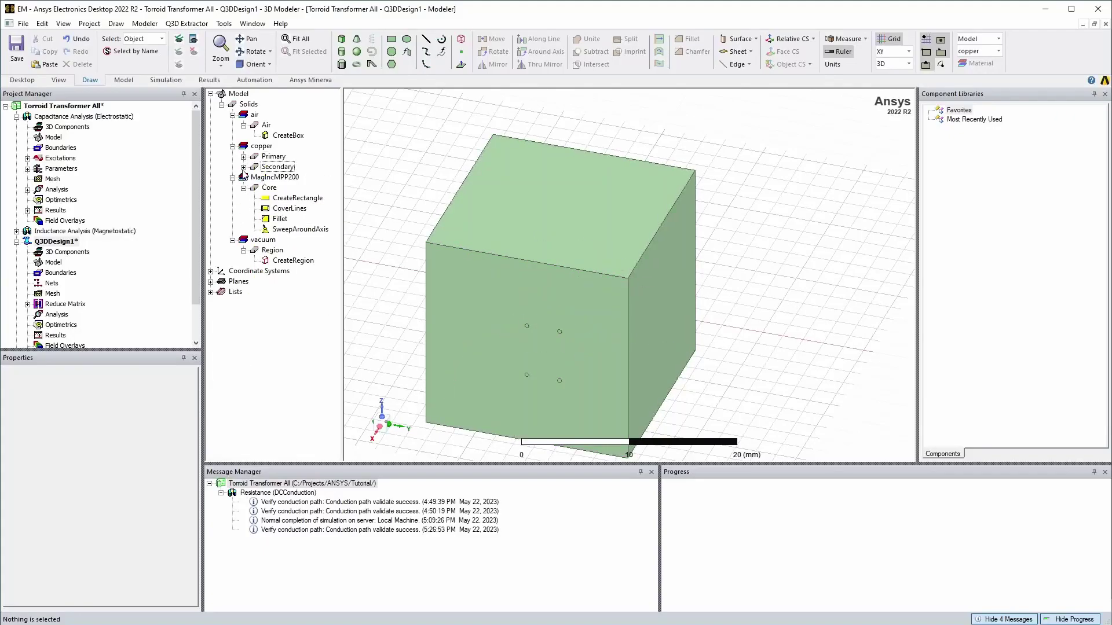
{"action": "left_click", "coordinate": [244, 187]}
{"action": "left_click", "coordinate": [244, 125]}
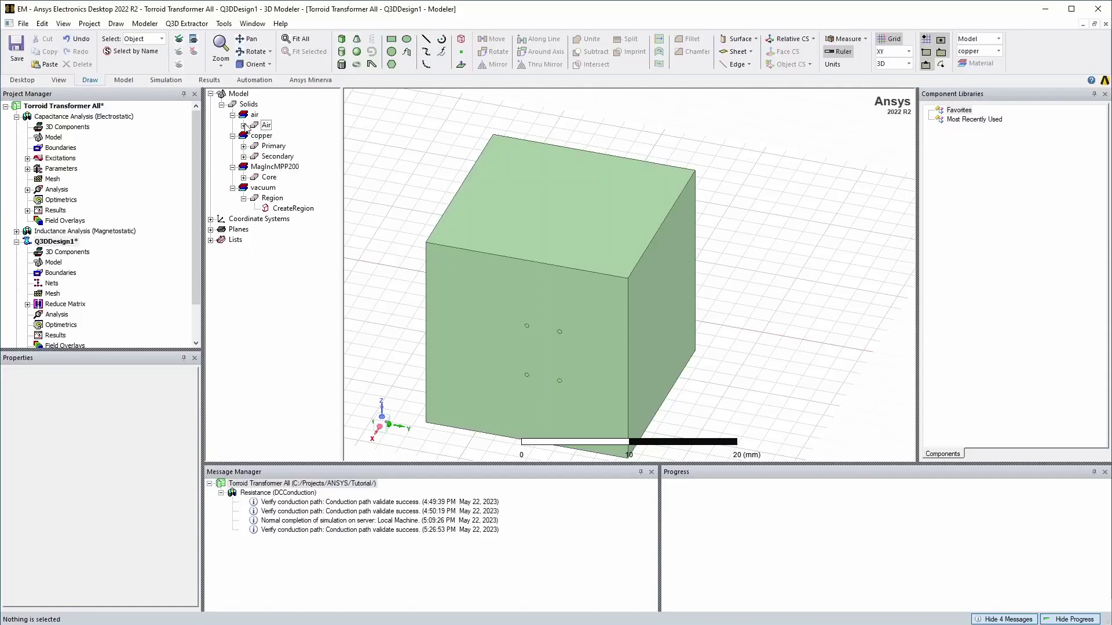
{"action": "left_click", "coordinate": [255, 126]}
{"action": "left_click", "coordinate": [244, 198]}
- Hide the Region box in the active view
{"action": "right_click", "coordinate": [263, 198]}
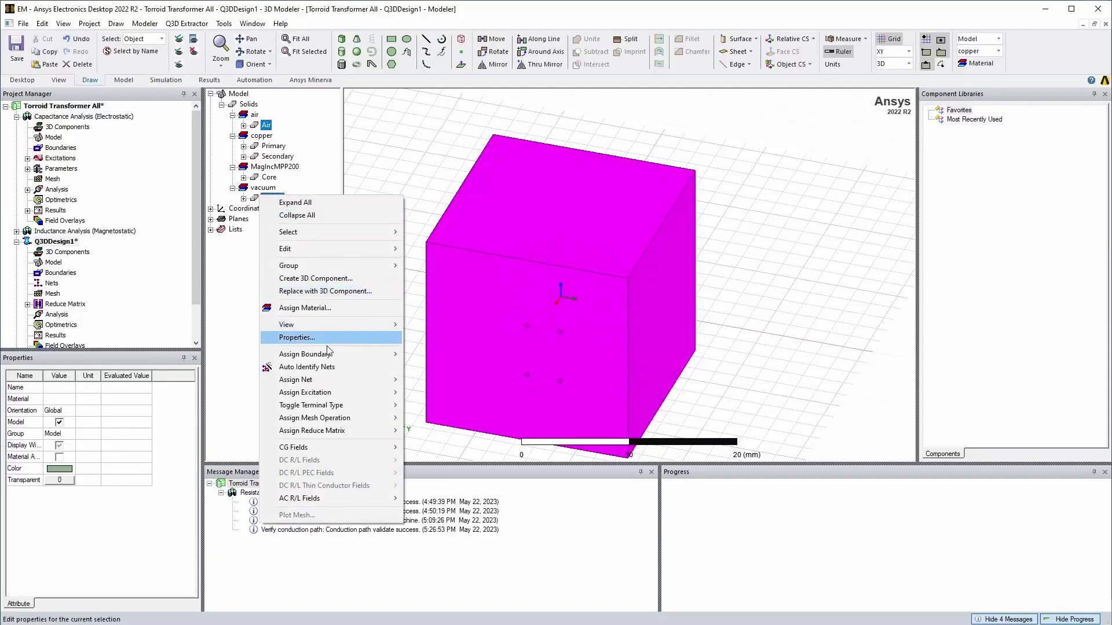
{"action": "mouse_move", "coordinate": [341, 323]}
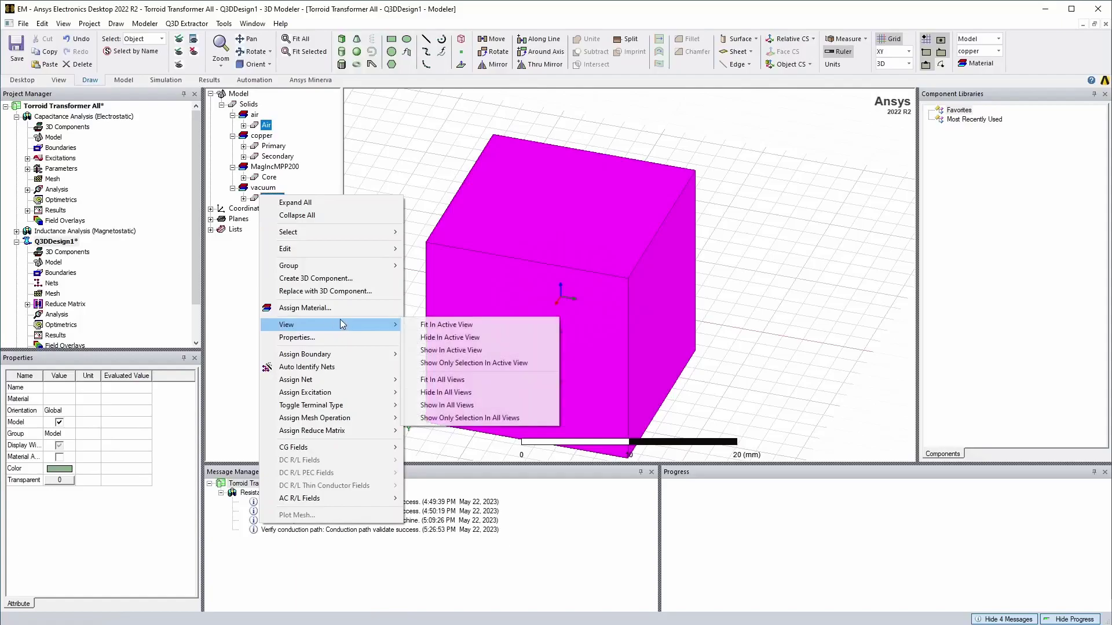
{"action": "left_click", "coordinate": [470, 337]}
- Save the project without cleanup
{"action": "scroll", "coordinate": [485, 296], "scroll_direction": "up", "scroll_amount": 3}
{"action": "key", "text": "ctrl+s"}
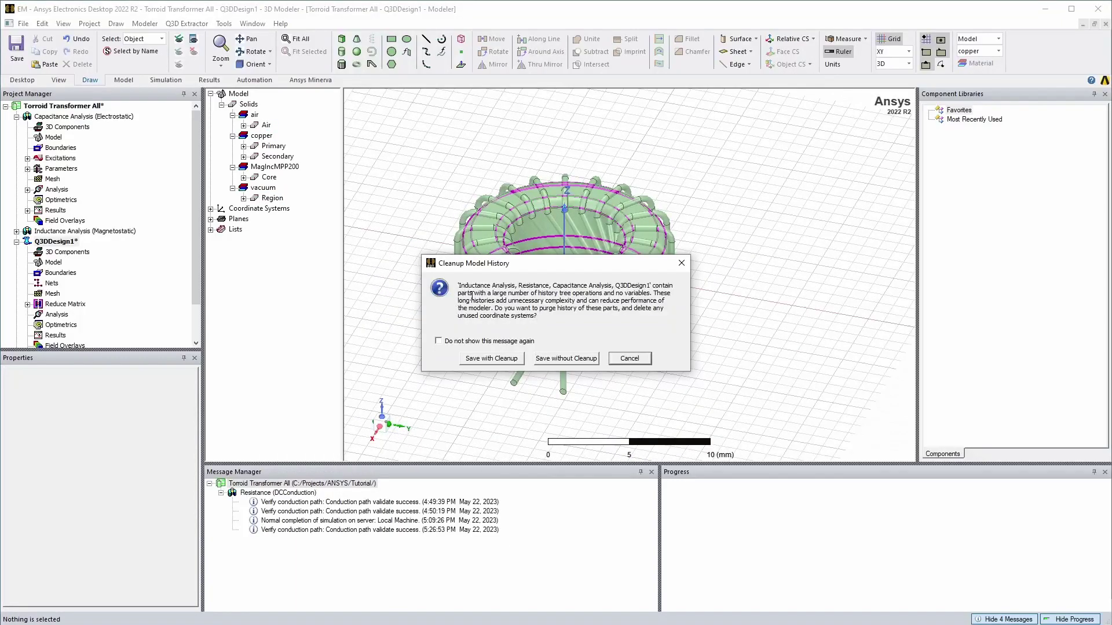
{"action": "left_click", "coordinate": [579, 358]}
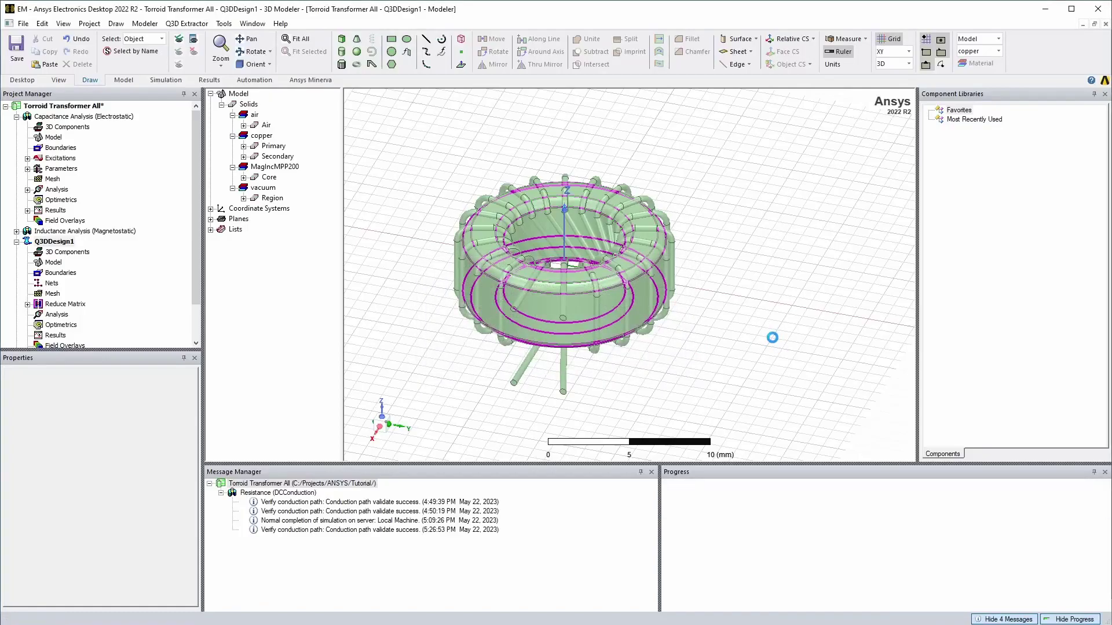
- Tick Enable material override in Q3DDesign1's Design Settings and confirm
{"action": "right_click", "coordinate": [62, 201]}
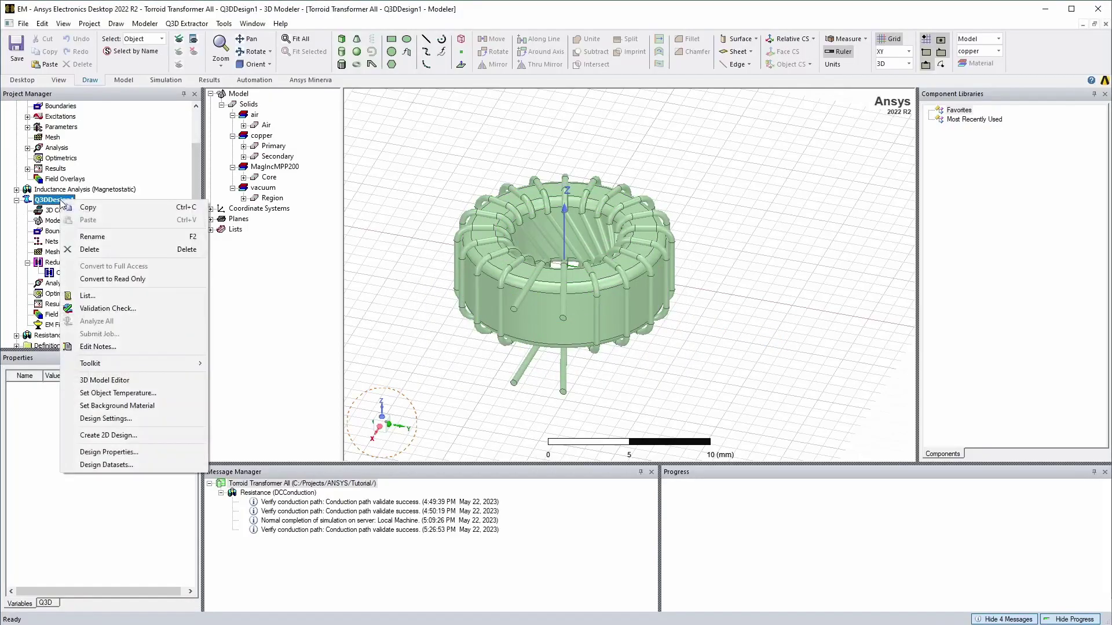
{"action": "left_click", "coordinate": [154, 421]}
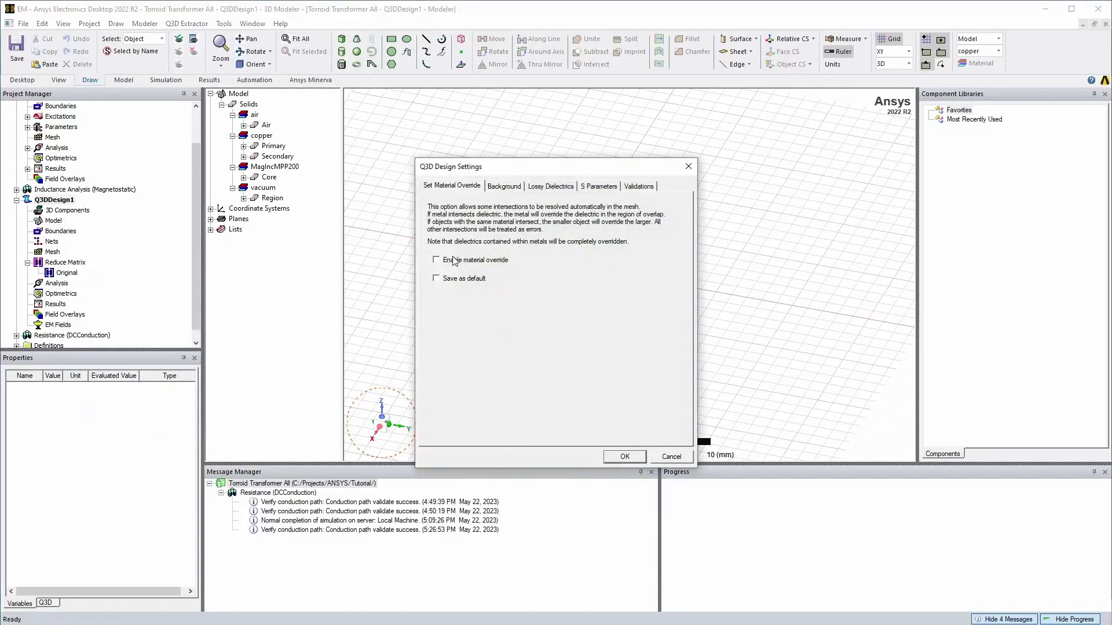
{"action": "left_click", "coordinate": [472, 262]}
{"action": "left_click", "coordinate": [625, 458]}
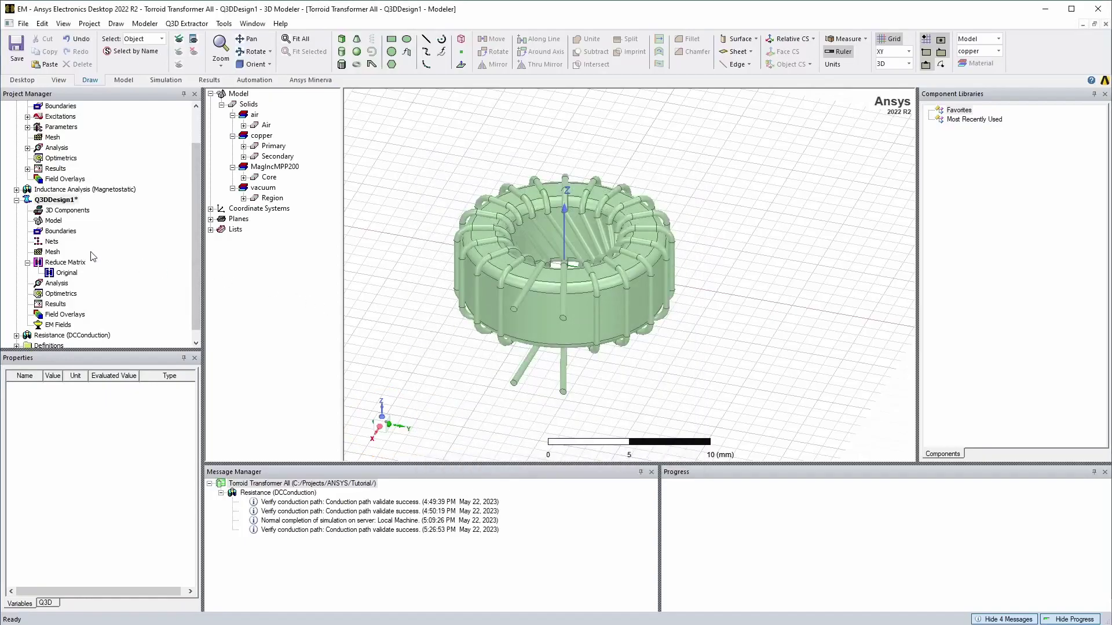
- Add Setup1 with a 10 kHz solution frequency, checking the CG, DC RL and AC RL settings
{"action": "right_click", "coordinate": [56, 285]}
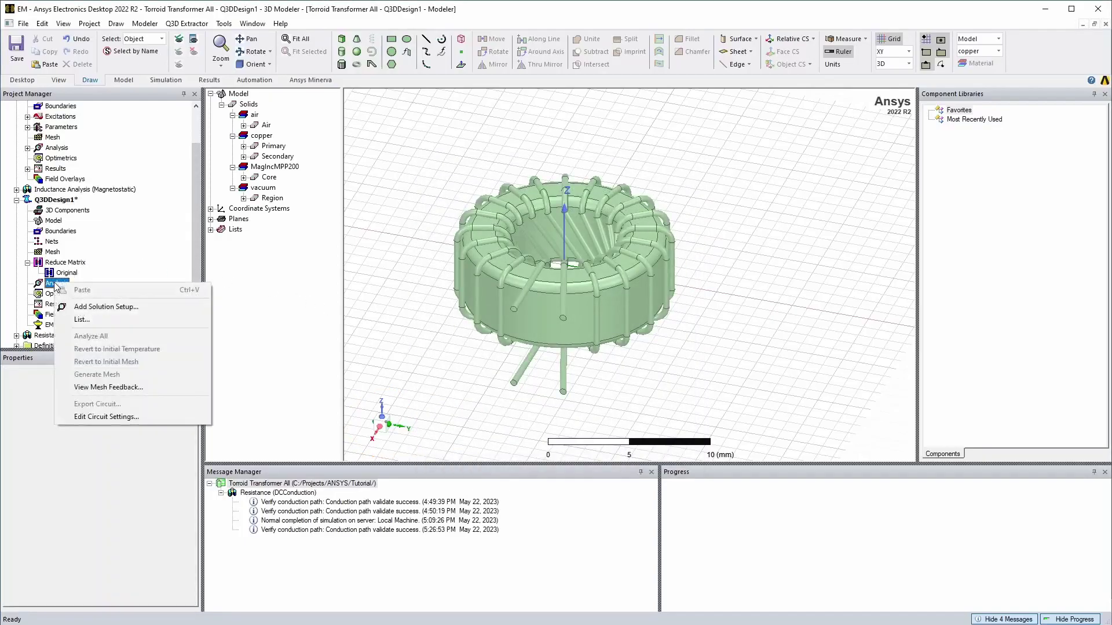
{"action": "left_click", "coordinate": [110, 307]}
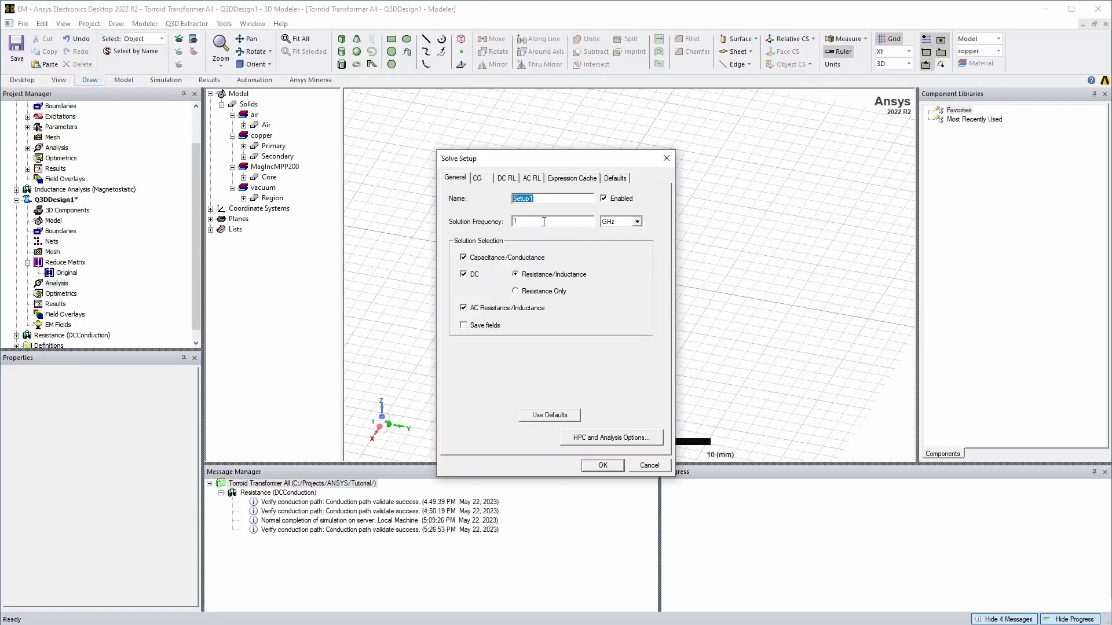
{"action": "left_click", "coordinate": [620, 225]}
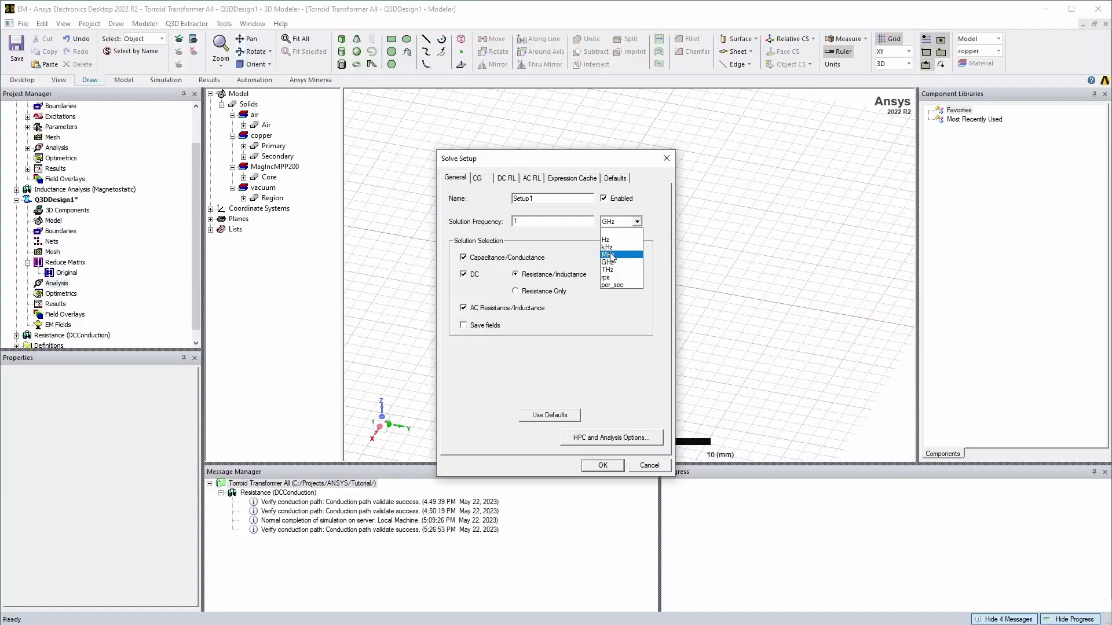
{"action": "left_click", "coordinate": [612, 247]}
{"action": "left_click", "coordinate": [566, 225]}
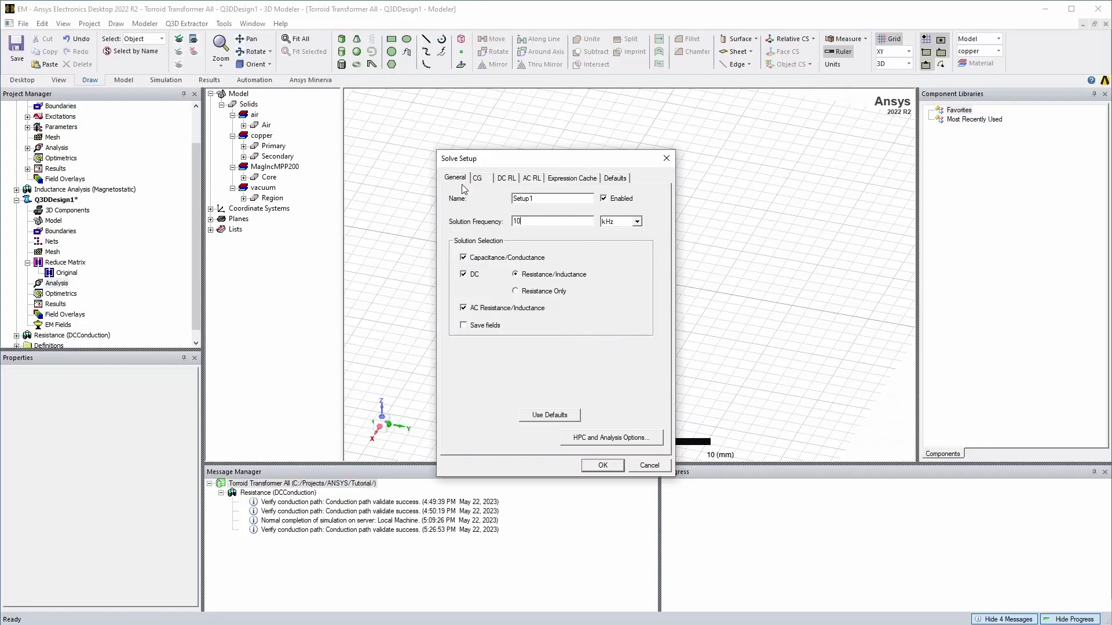
{"action": "left_click", "coordinate": [478, 177]}
{"action": "left_click", "coordinate": [504, 178]}
{"action": "left_click", "coordinate": [531, 178]}
{"action": "left_click", "coordinate": [615, 178]}
- Confirm Setup1 and switch the selection mode to faces
{"action": "left_click", "coordinate": [596, 469]}
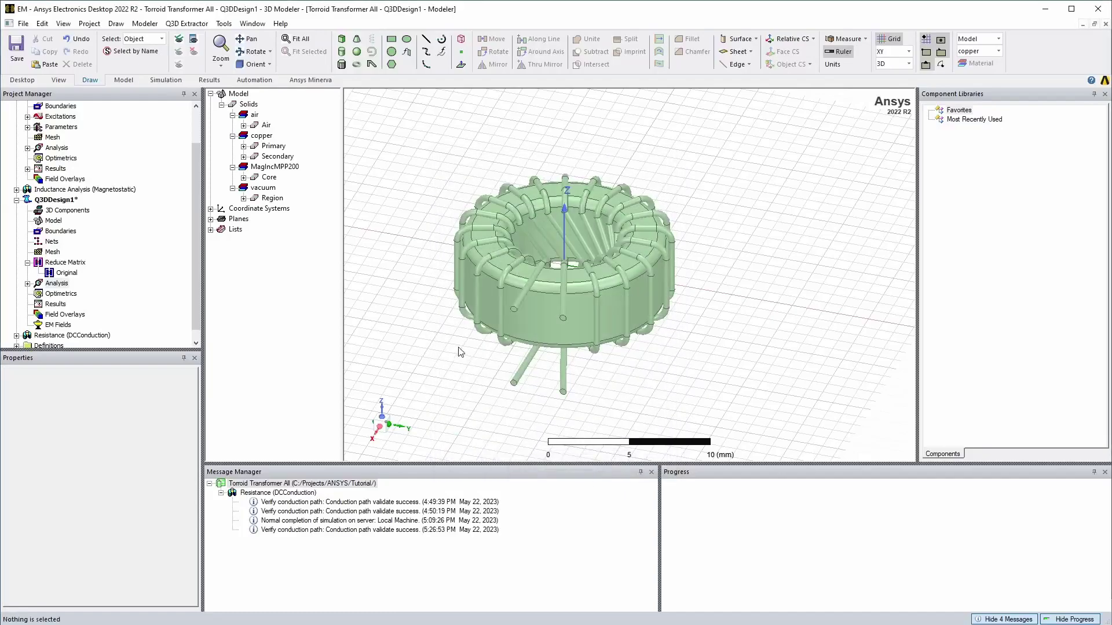
{"action": "left_click", "coordinate": [162, 39]}
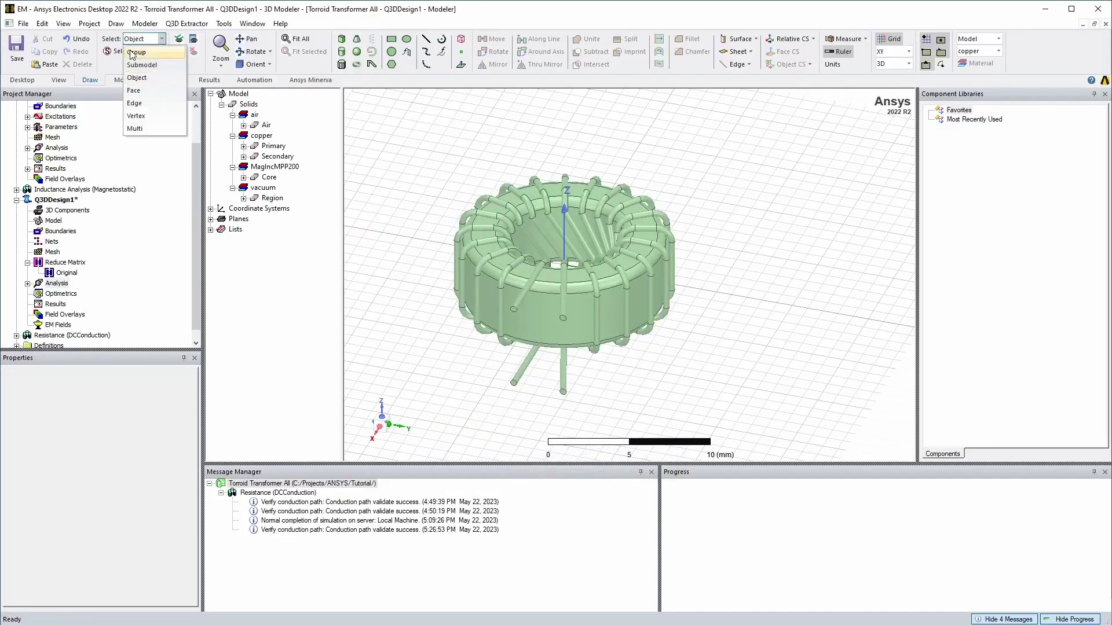
{"action": "left_click", "coordinate": [134, 91]}
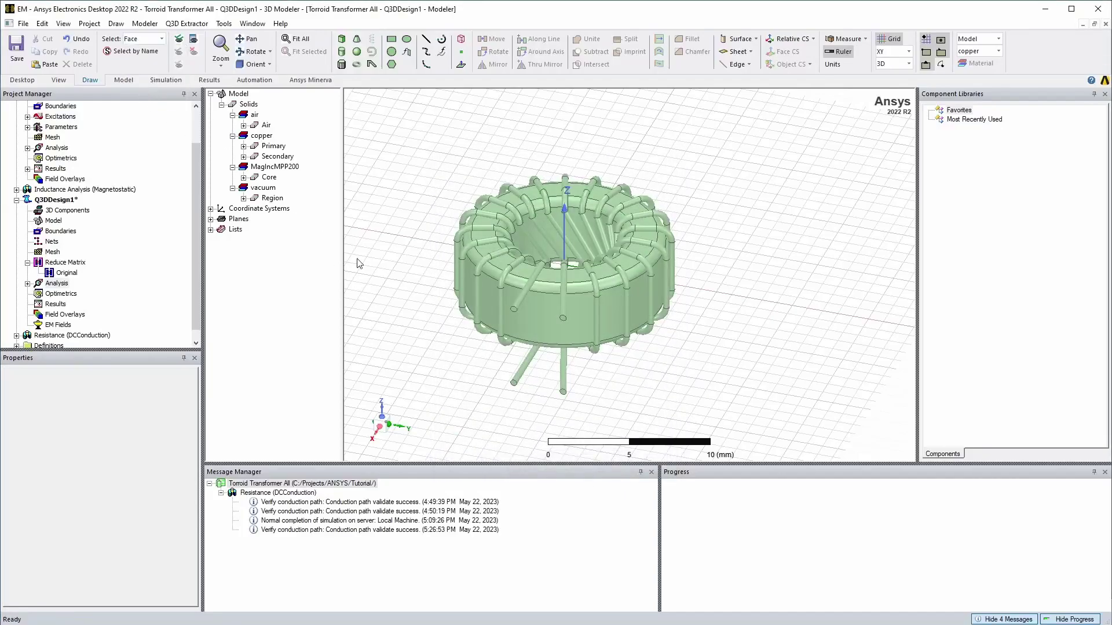
- Assign a source named Primary_P to one Primary lead end face
{"action": "left_click", "coordinate": [516, 310]}
{"action": "right_click", "coordinate": [516, 314]}
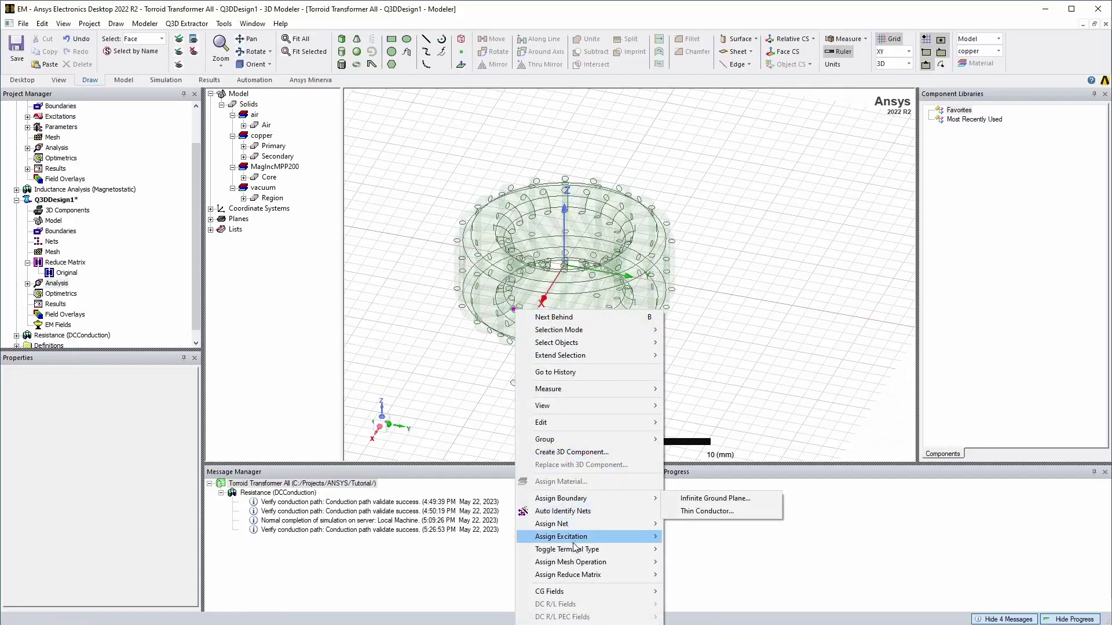
{"action": "mouse_move", "coordinate": [579, 537]}
{"action": "left_click", "coordinate": [691, 538]}
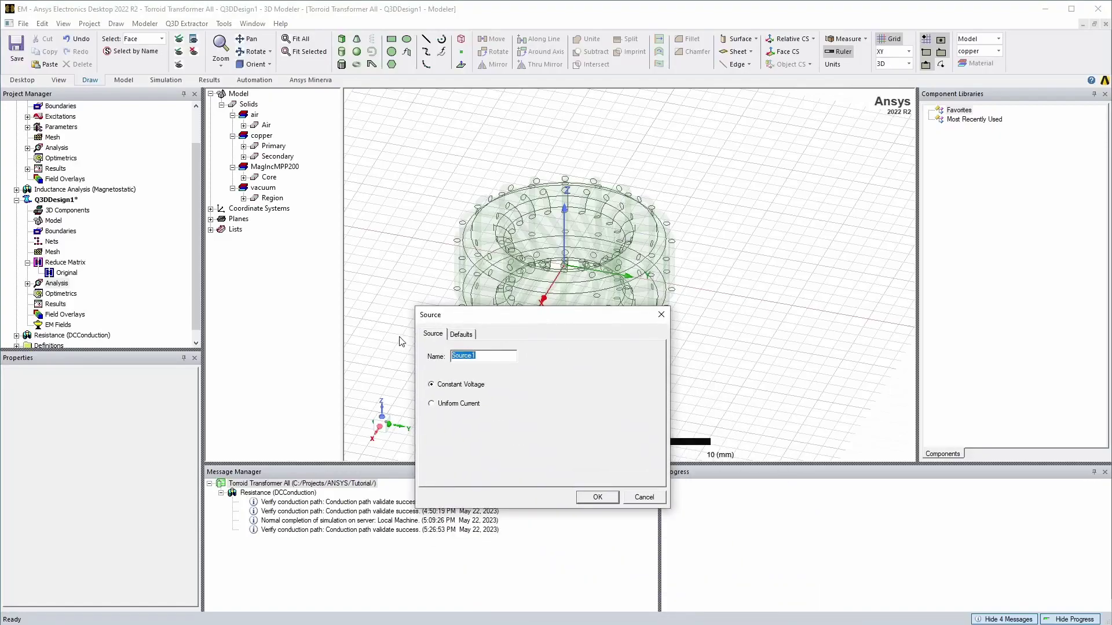
{"action": "type", "text": "Primary_P"}
{"action": "left_click", "coordinate": [596, 497]}
- Assign a sink named Primary_N to the other Primary lead end face
{"action": "scroll", "coordinate": [533, 423], "scroll_direction": "up", "scroll_amount": 5}
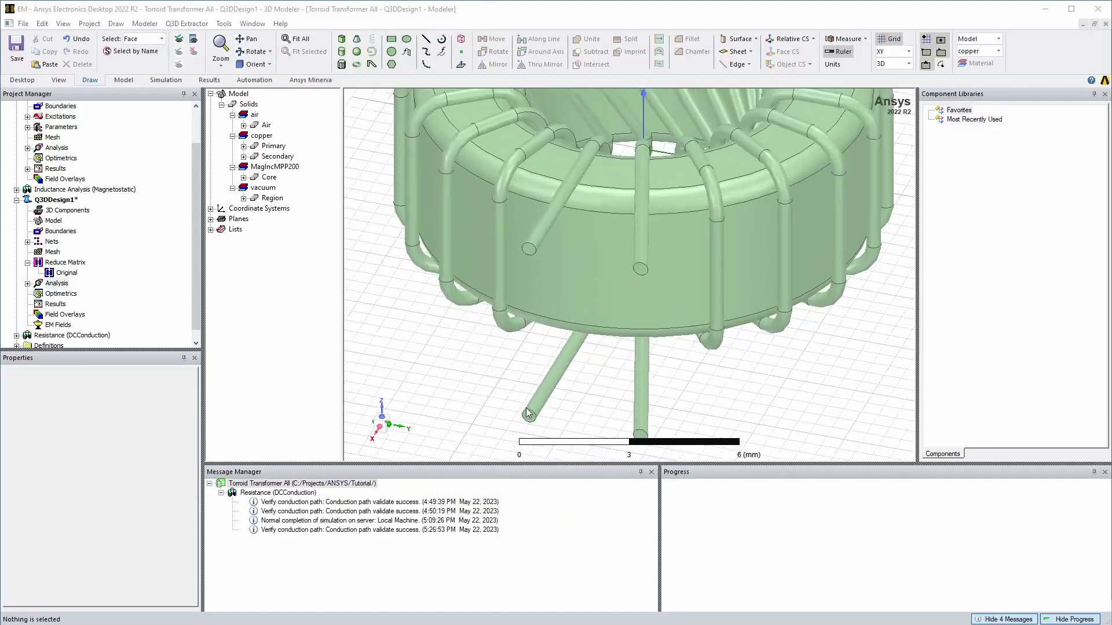
{"action": "left_click", "coordinate": [532, 422]}
{"action": "right_click", "coordinate": [533, 422]}
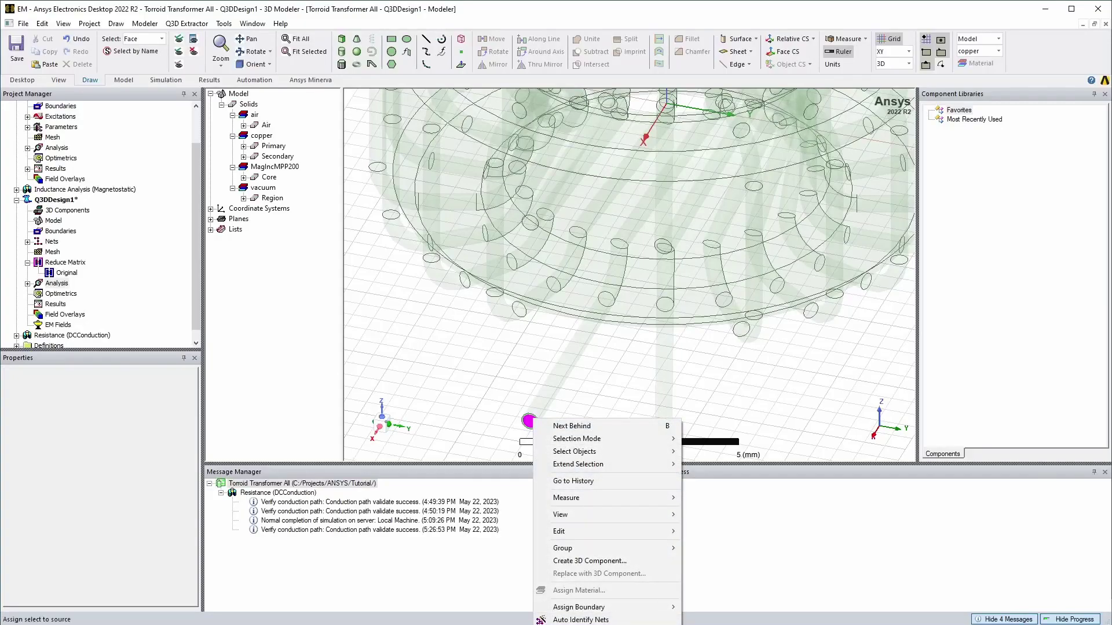
{"action": "key", "text": "Return"}
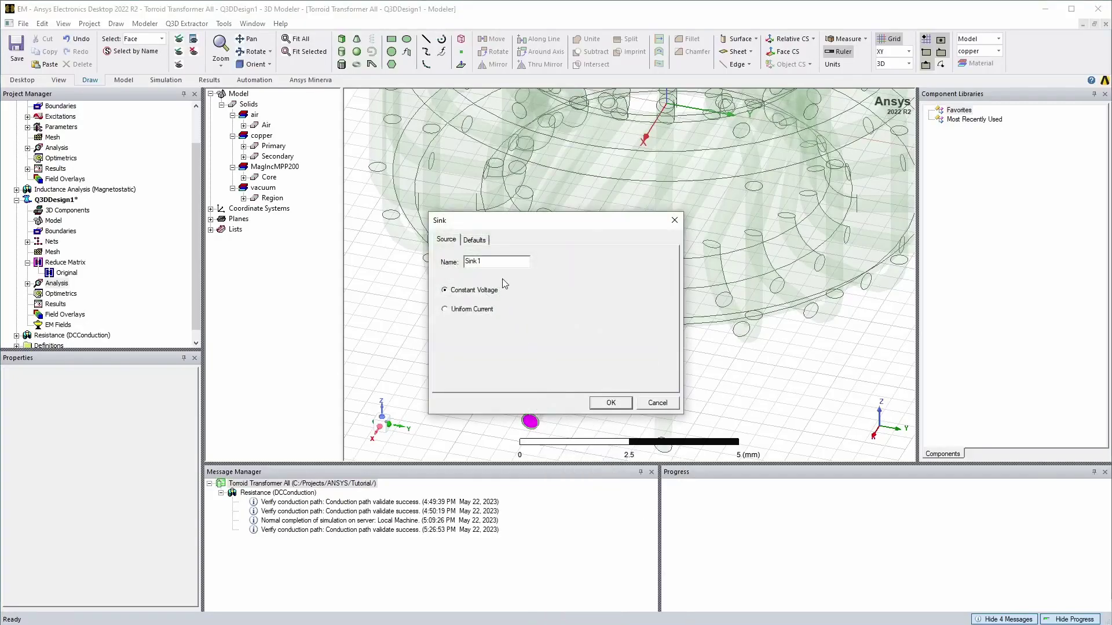
{"action": "type", "text": "Primary_N"}
- Finish the Primary_N sink and make one Secondary lead end face a source
{"action": "left_click", "coordinate": [610, 402]}
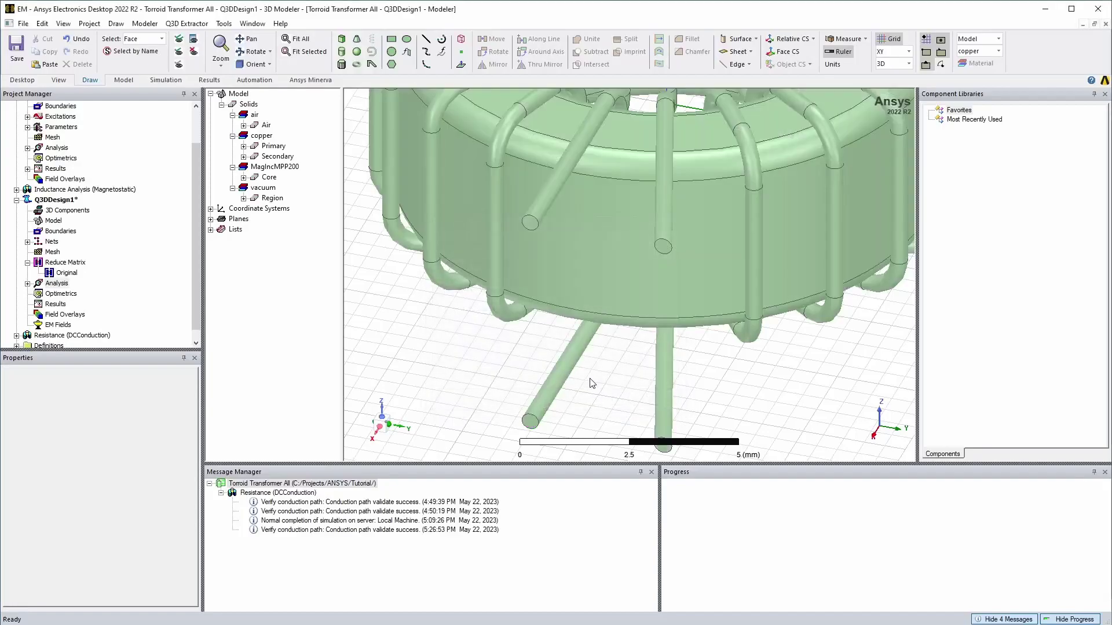
{"action": "left_click", "coordinate": [662, 245]}
{"action": "right_click", "coordinate": [662, 245]}
{"action": "mouse_move", "coordinate": [722, 474]}
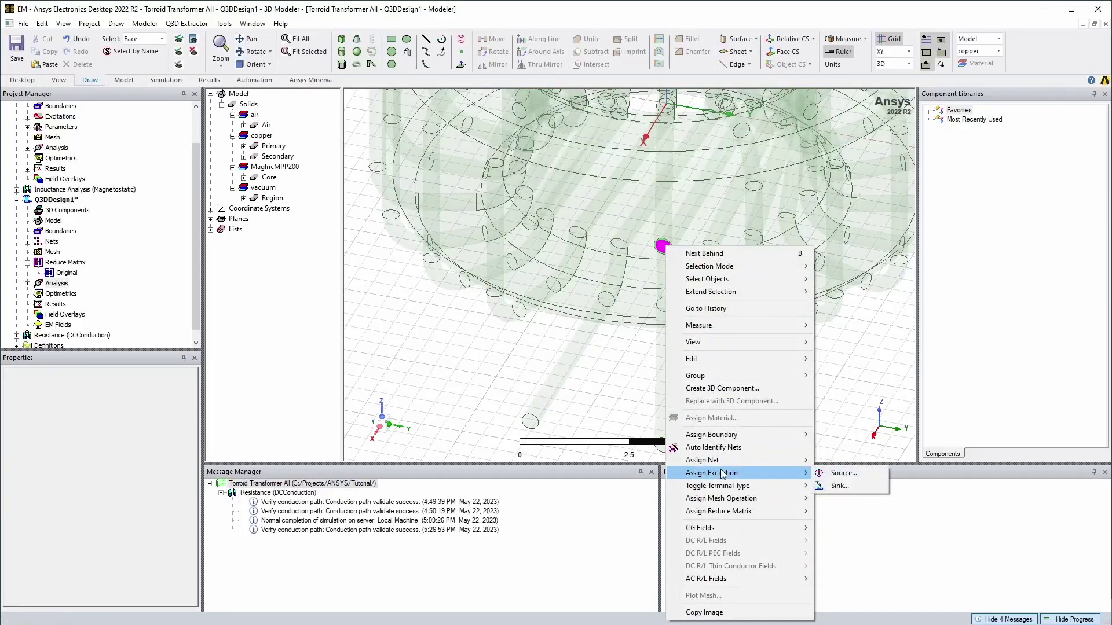
{"action": "left_click", "coordinate": [843, 473]}
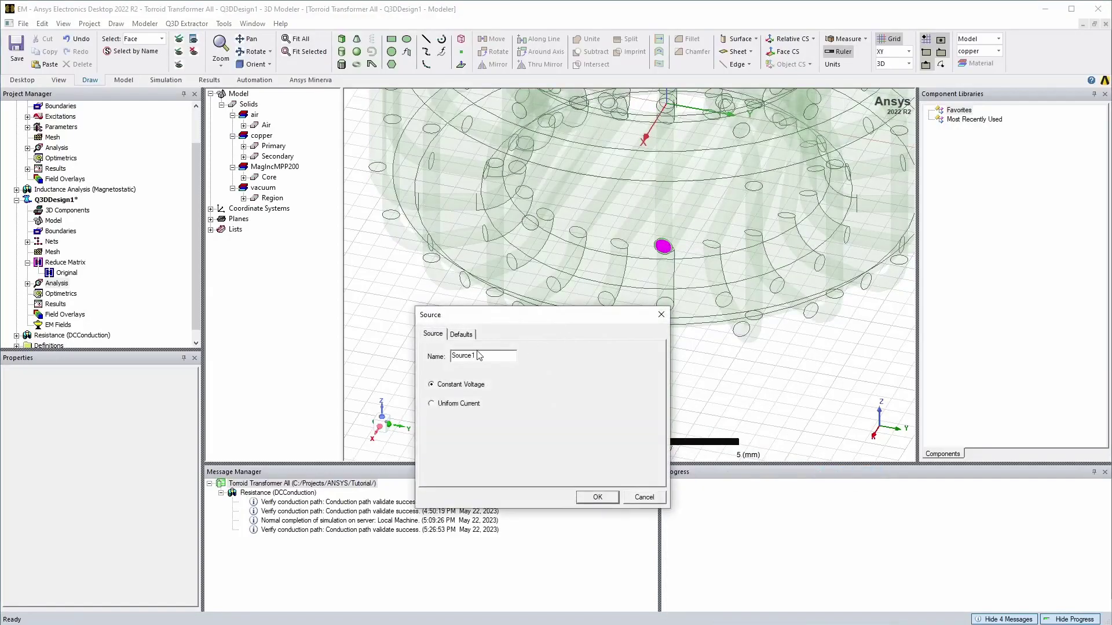
{"action": "left_click", "coordinate": [596, 497]}
- Start assigning a sink on the other Secondary lead end face
{"action": "left_click", "coordinate": [663, 446]}
{"action": "right_click", "coordinate": [707, 450]}
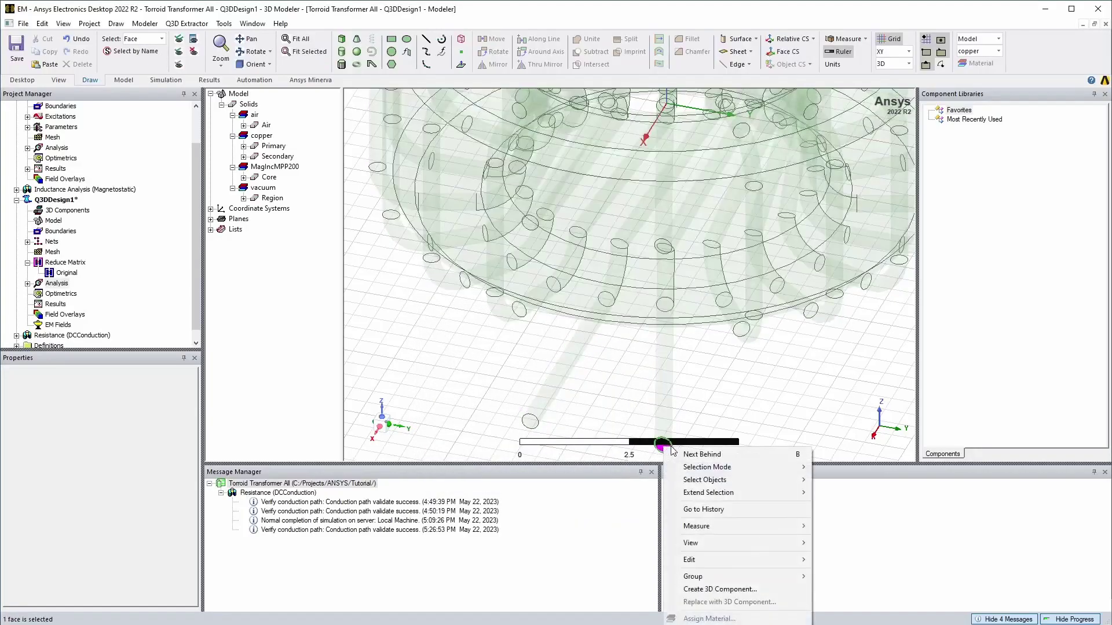
{"action": "left_click", "coordinate": [846, 602]}
- Name the sink Secondary_S, then validate the design
{"action": "type", "text": "Secondary_N"}
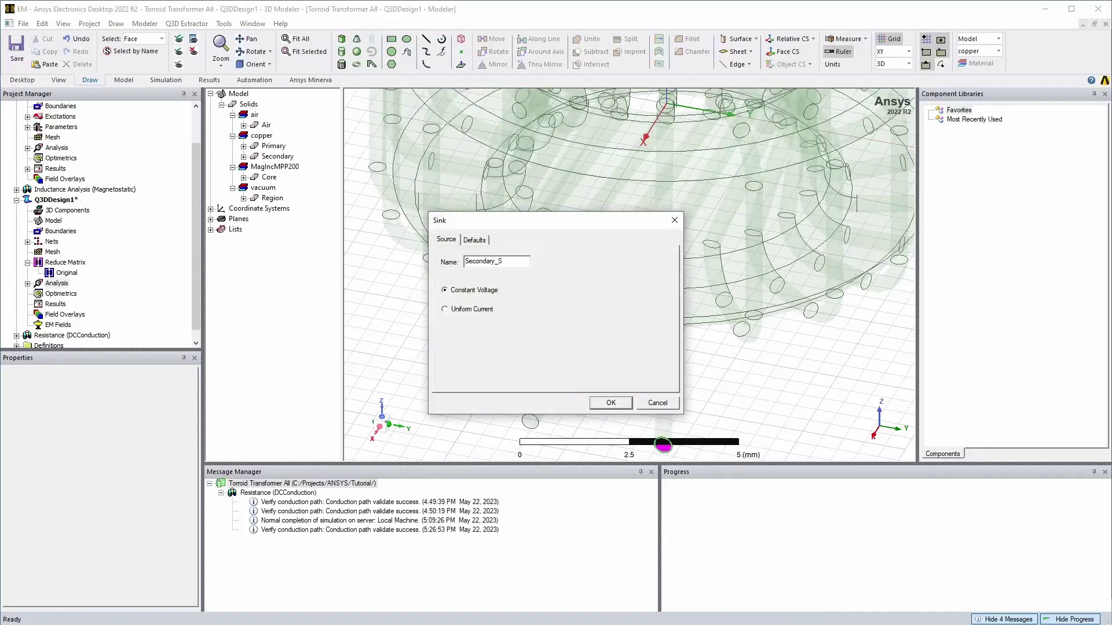
{"action": "key", "text": "Return"}
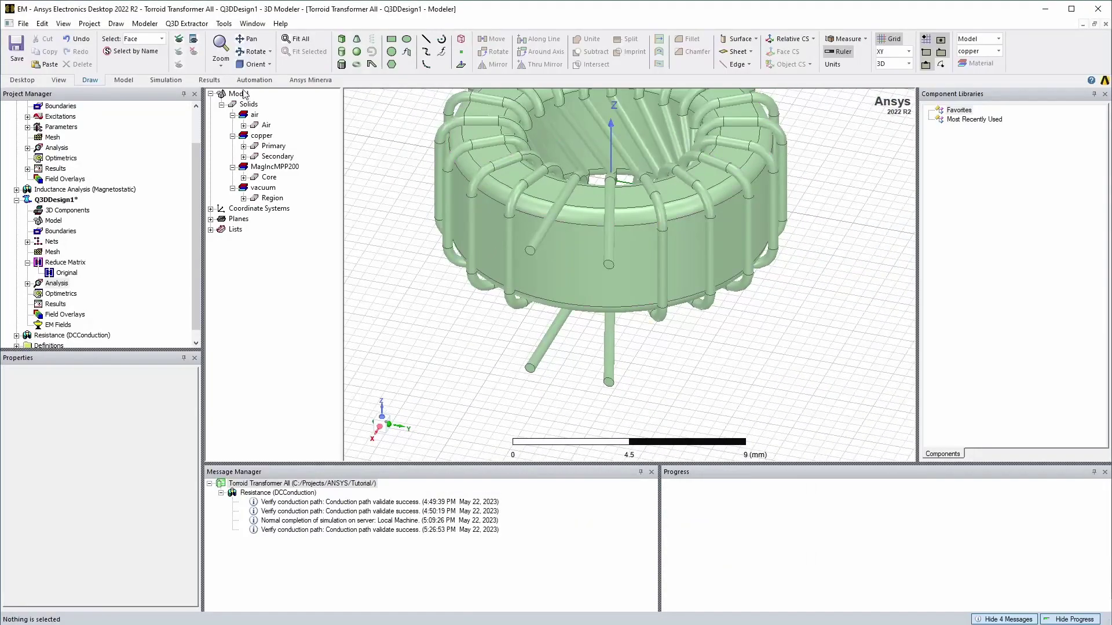
{"action": "left_click", "coordinate": [16, 46]}
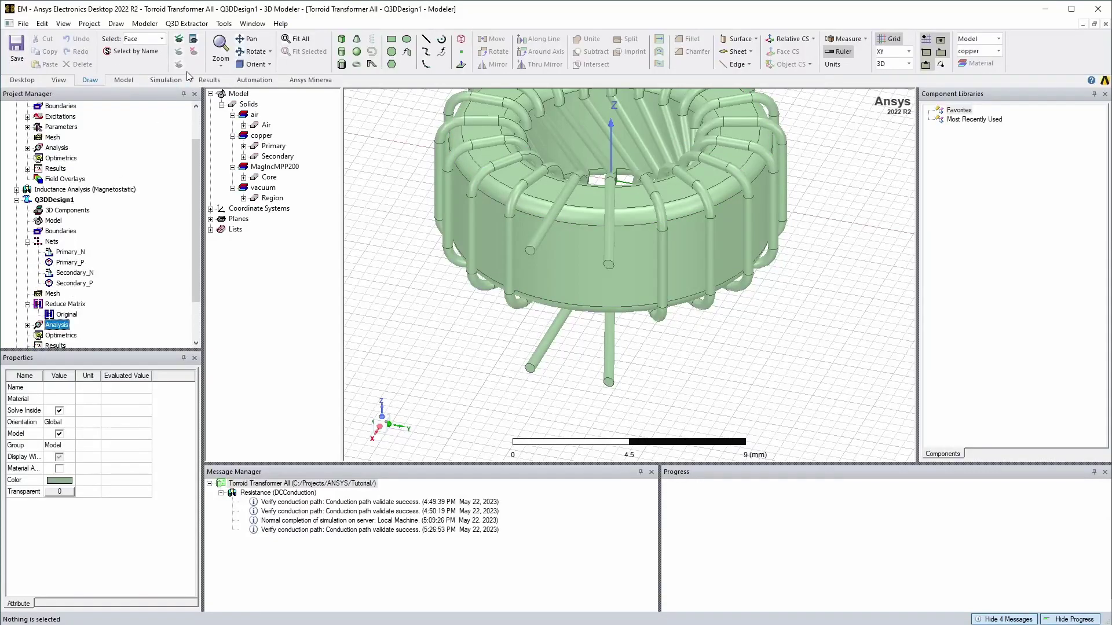
{"action": "left_click", "coordinate": [166, 79]}
{"action": "left_click", "coordinate": [268, 51]}
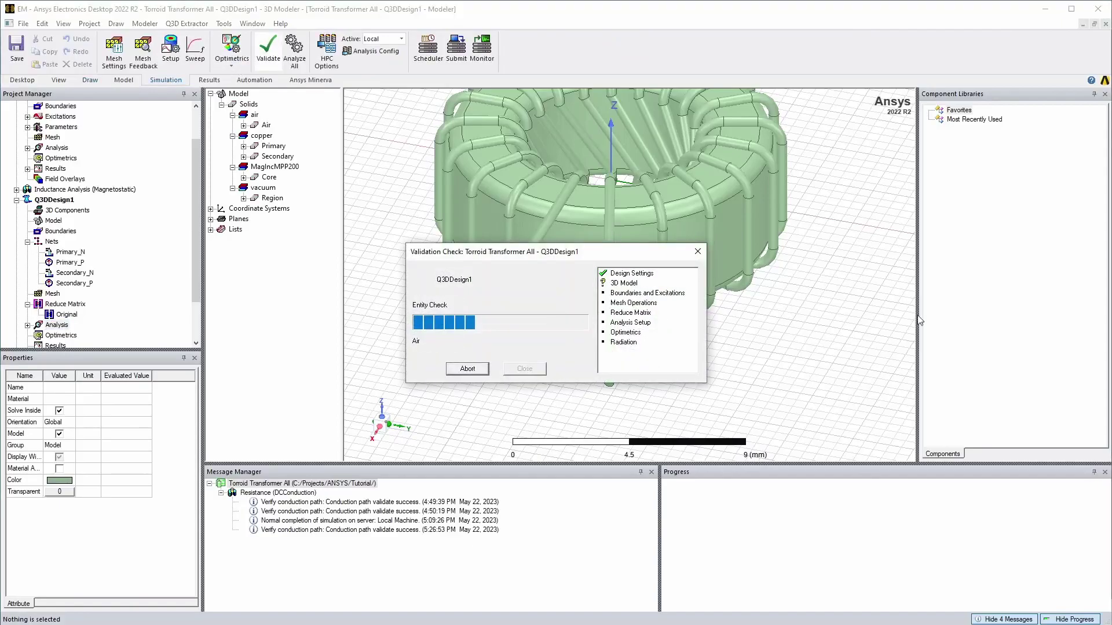
{"action": "left_click", "coordinate": [525, 372]}
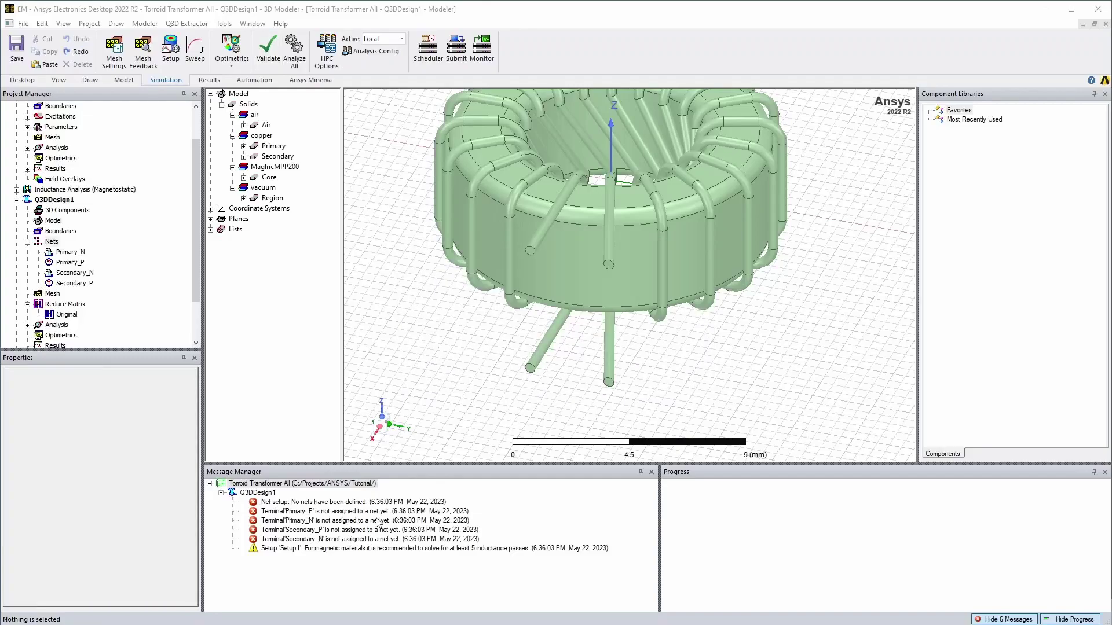
- Auto-identify nets and expand Primary and Secondary to show their terminals
{"action": "right_click", "coordinate": [52, 241]}
{"action": "left_click", "coordinate": [125, 249]}
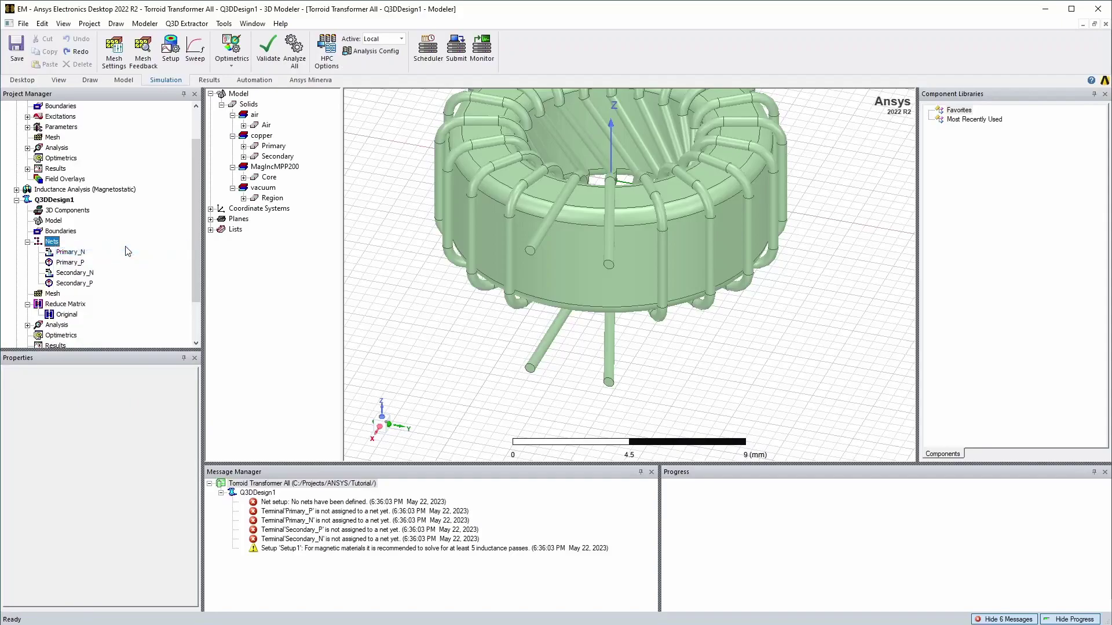
{"action": "left_click", "coordinate": [39, 252]}
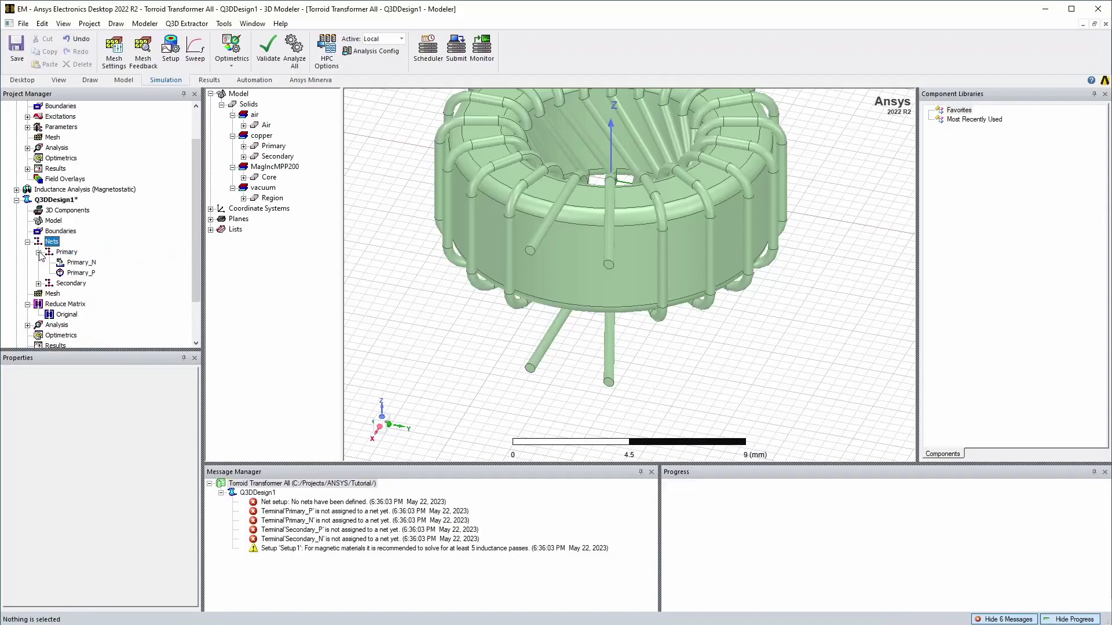
{"action": "left_click", "coordinate": [39, 283]}
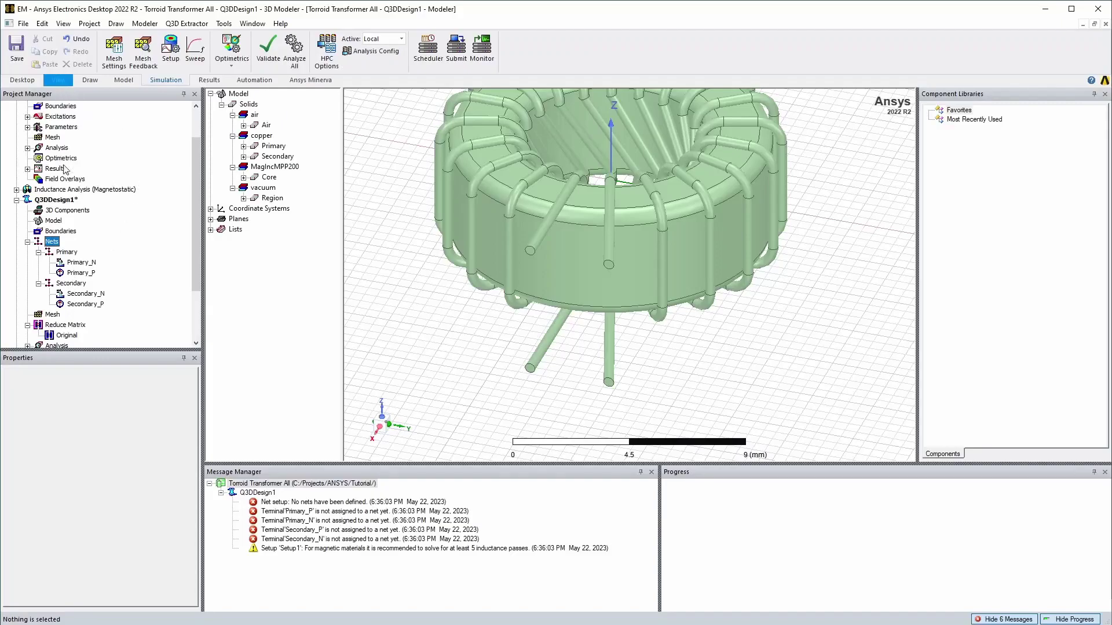
{"action": "scroll", "coordinate": [91, 237], "scroll_direction": "down", "scroll_amount": 2}
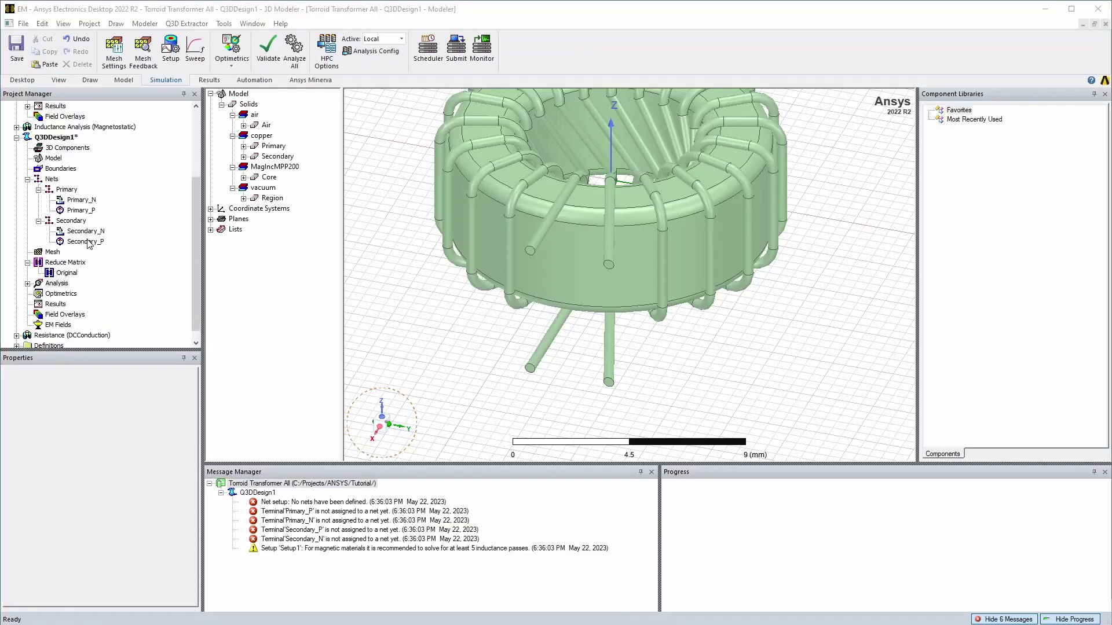
{"action": "left_click", "coordinate": [27, 283]}
- Add a frequency sweep to Setup1 using a Single Points distribution
{"action": "right_click", "coordinate": [65, 294]}
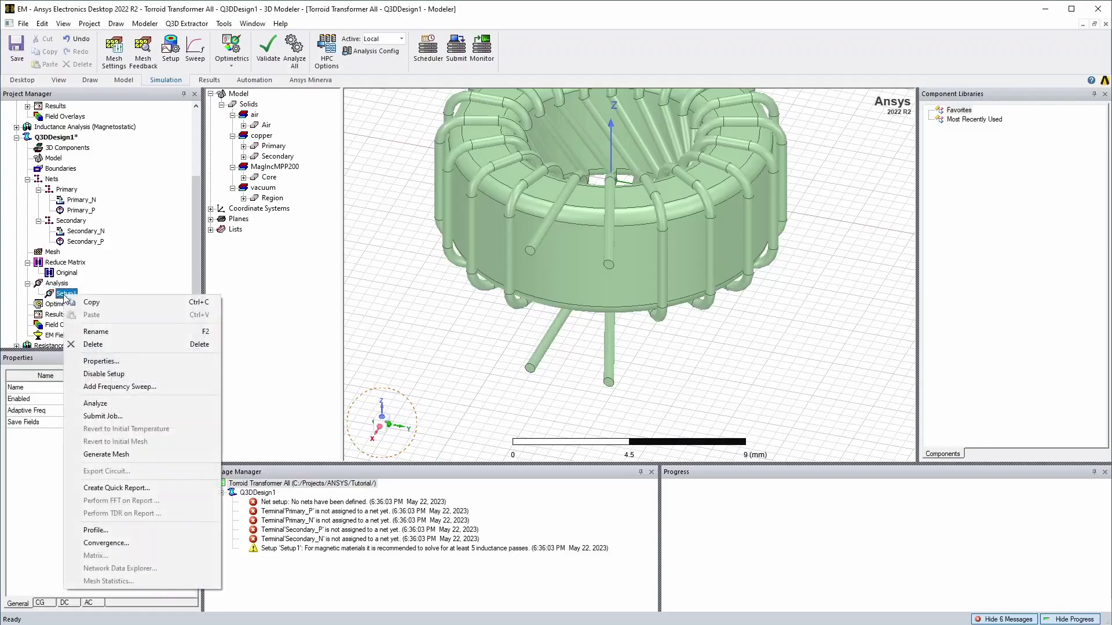
{"action": "left_click", "coordinate": [119, 386]}
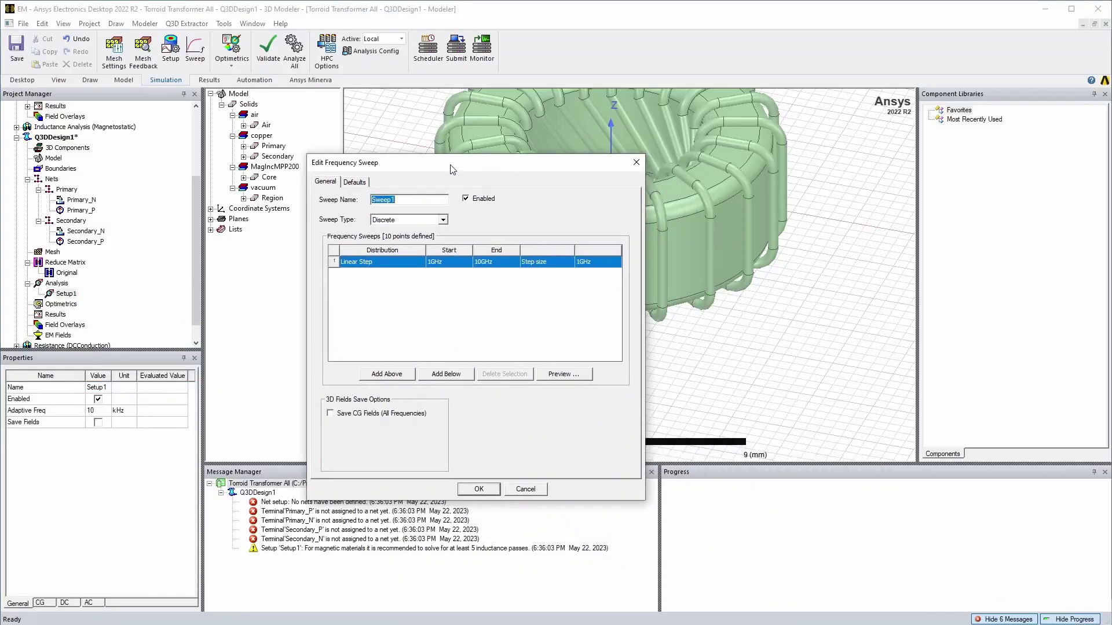
{"action": "left_click", "coordinate": [400, 263]}
{"action": "left_click", "coordinate": [400, 263]}
{"action": "left_click", "coordinate": [408, 333]}
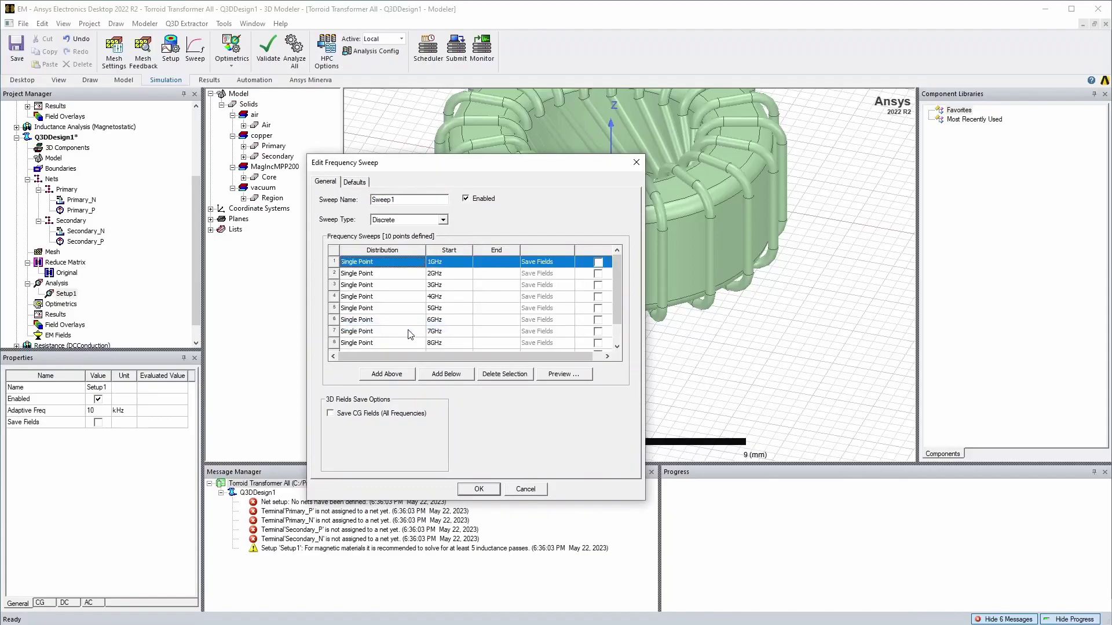
- Enter points 1kHz, 10kHz, 100kHz and 1MHz, delete the extra gigahertz rows, and confirm
{"action": "left_click", "coordinate": [432, 261]}
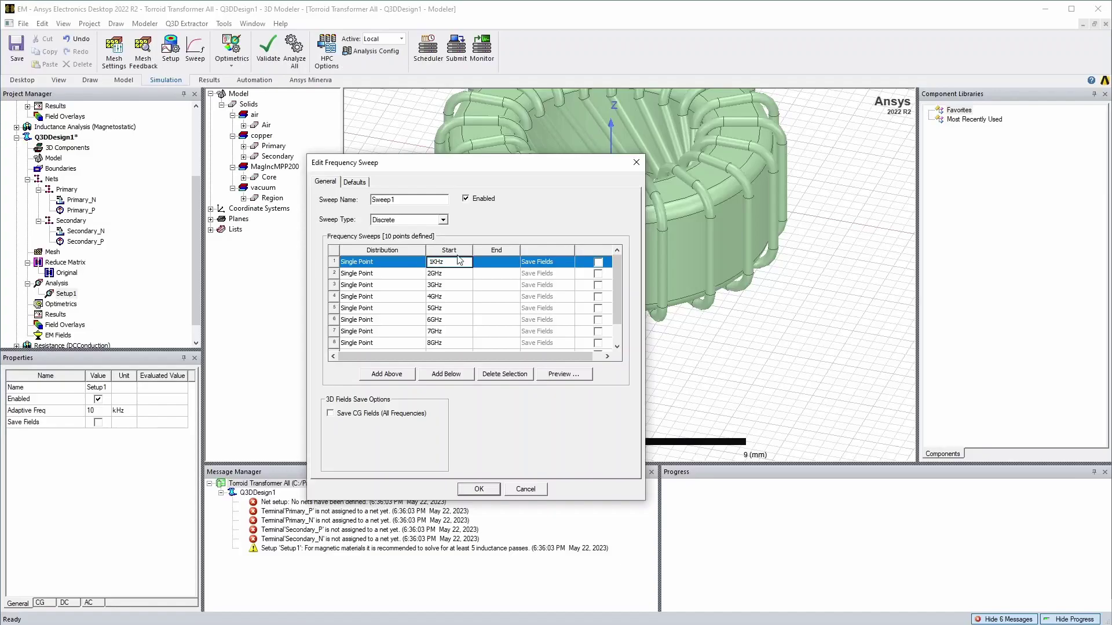
{"action": "left_click", "coordinate": [433, 274]}
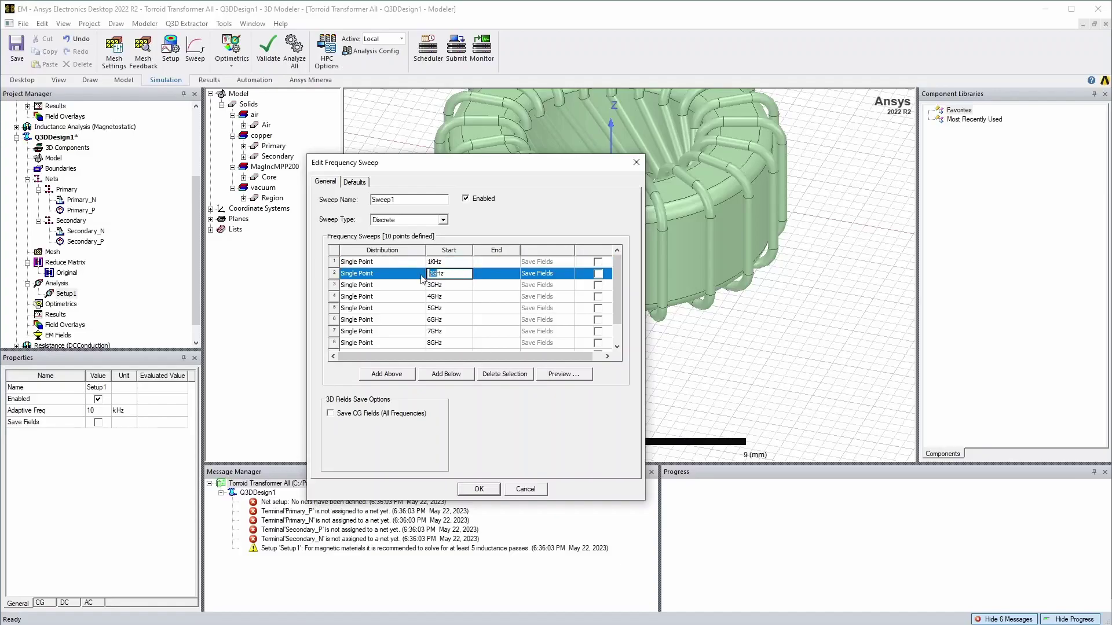
{"action": "type", "text": "10K"}
{"action": "left_click", "coordinate": [435, 285]}
{"action": "left_click_drag", "start_coordinate": [429, 285], "coordinate": [439, 285]}
{"action": "type", "text": "10"}
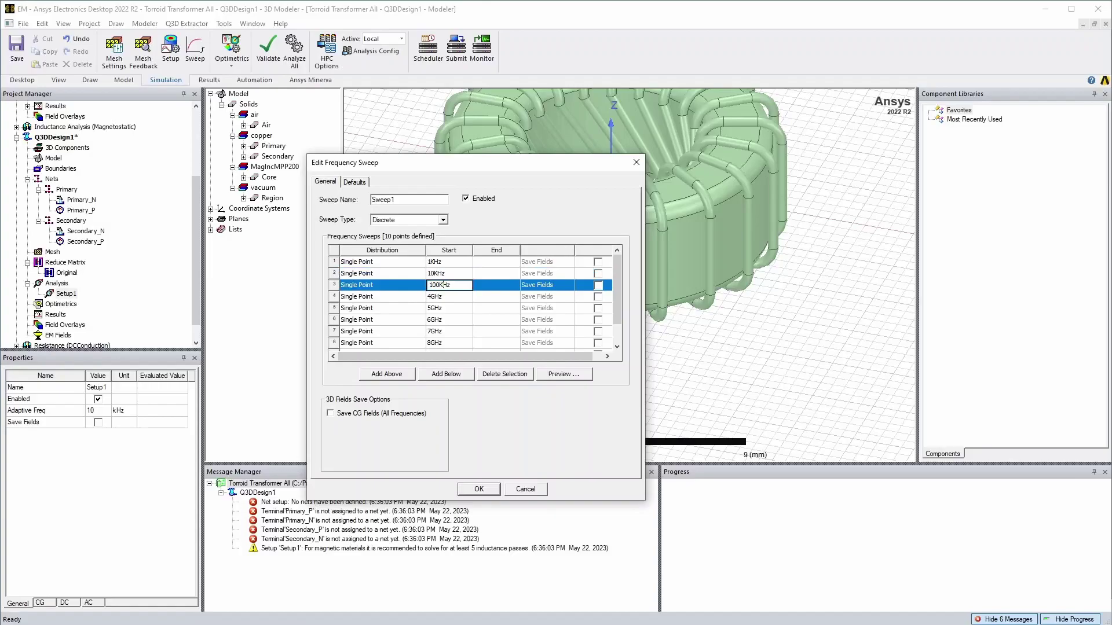
{"action": "left_click", "coordinate": [436, 296]}
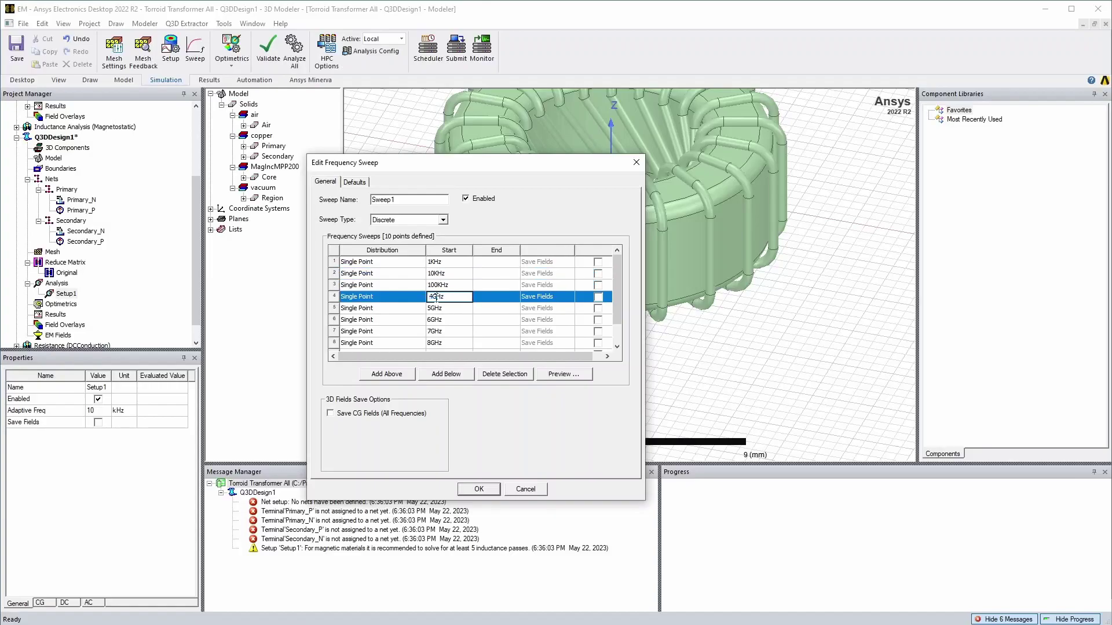
{"action": "left_click_drag", "start_coordinate": [429, 296], "coordinate": [438, 296]}
{"action": "type", "text": "1M"}
{"action": "left_click", "coordinate": [446, 312]}
{"action": "scroll", "coordinate": [455, 344], "scroll_direction": "down", "scroll_amount": 1}
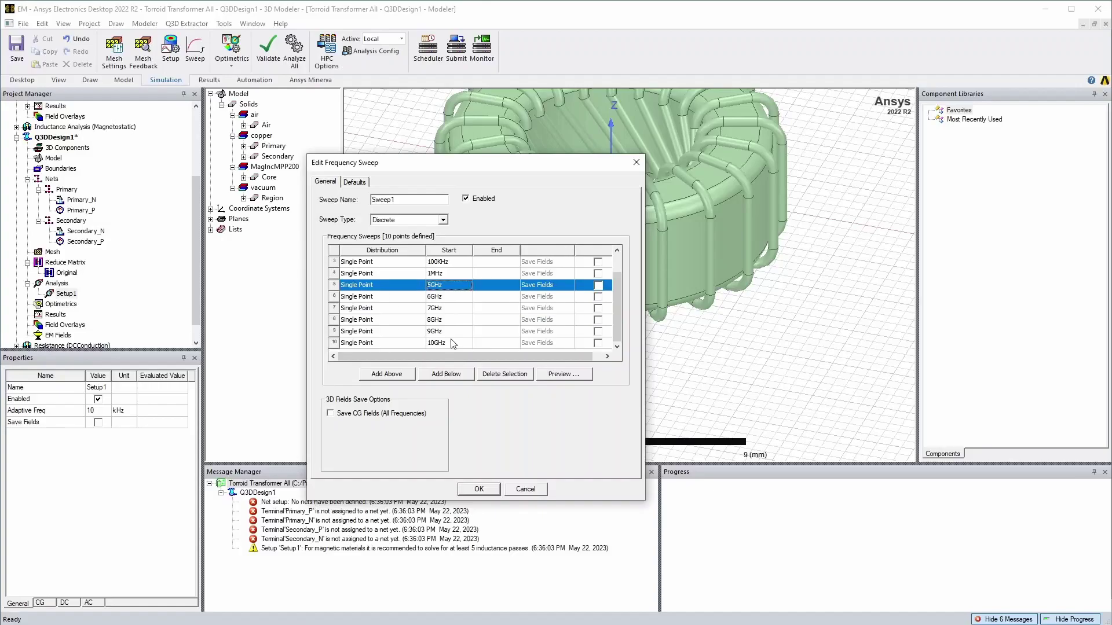
{"action": "left_click", "coordinate": [453, 343], "text": "shift"}
{"action": "key", "text": "Delete"}
{"action": "left_click", "coordinate": [478, 489]}
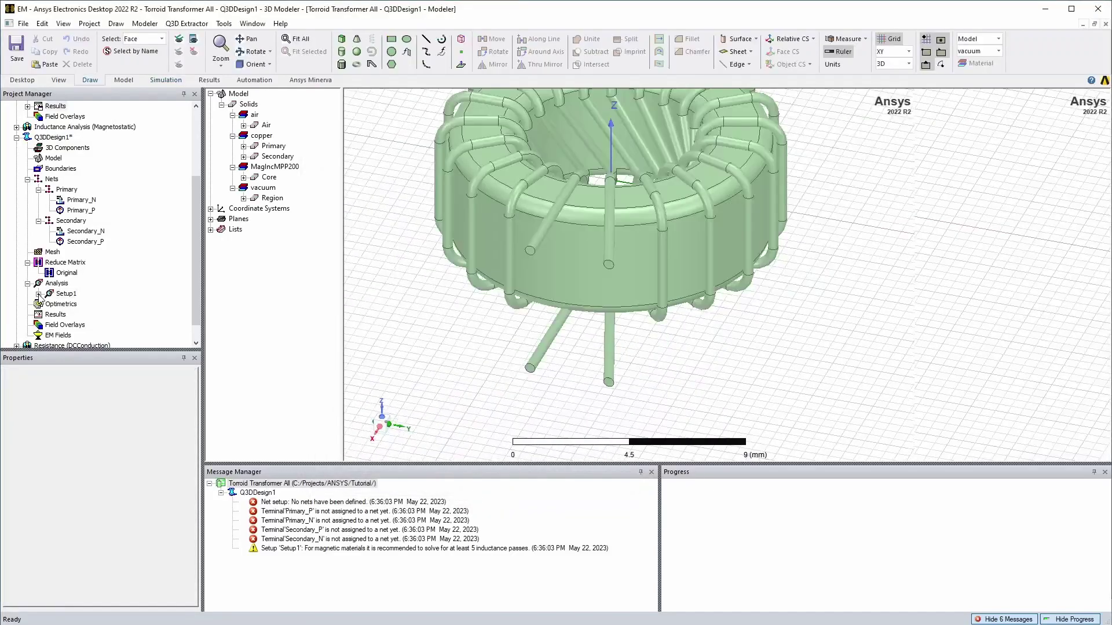
- Reopen Sweep1 and tick Save Fields for all four frequency points
{"action": "double_click", "coordinate": [78, 304]}
{"action": "left_click", "coordinate": [600, 262]}
{"action": "left_click", "coordinate": [598, 273]}
{"action": "left_click", "coordinate": [599, 285]}
{"action": "left_click", "coordinate": [598, 296]}
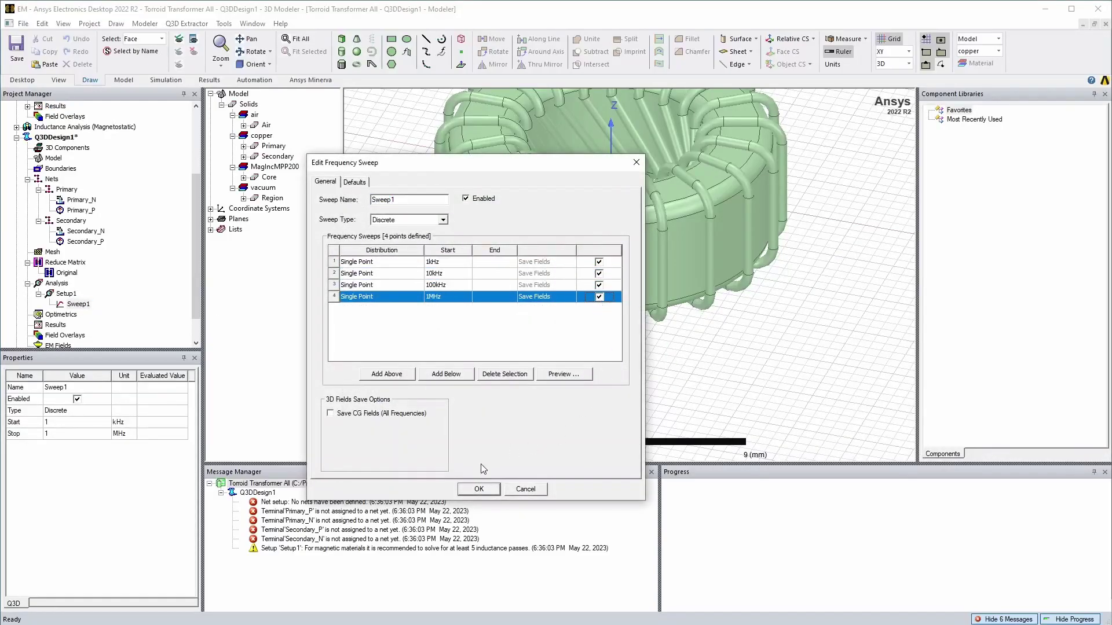
- Confirm Sweep1, validate Q3DDesign1, and run Analyze All
{"action": "left_click", "coordinate": [484, 491]}
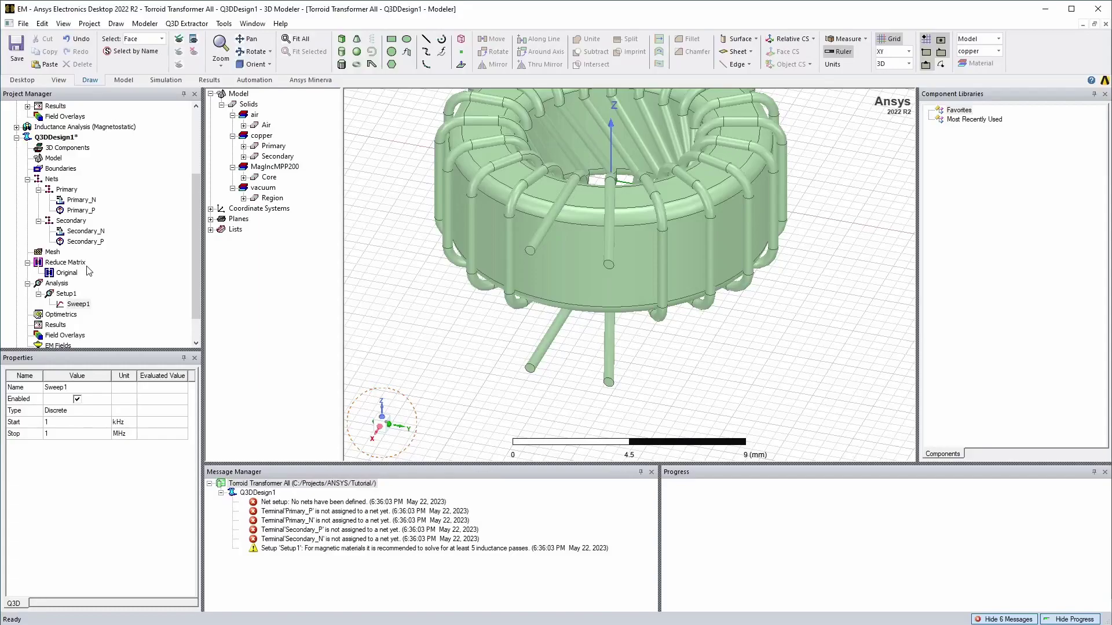
{"action": "left_click", "coordinate": [164, 81]}
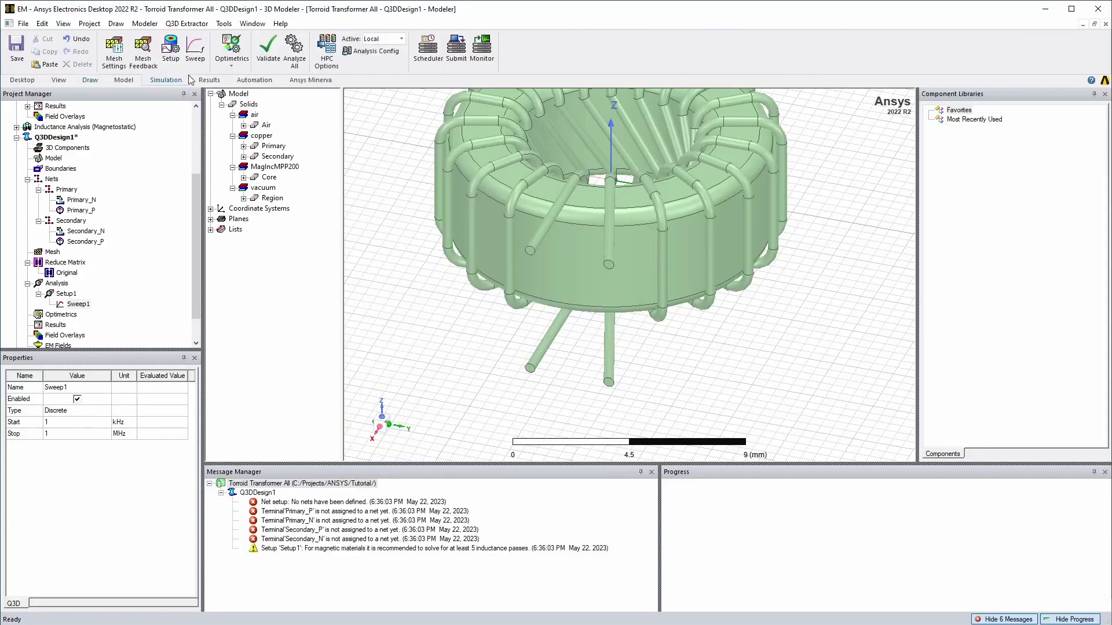
{"action": "left_click", "coordinate": [270, 54]}
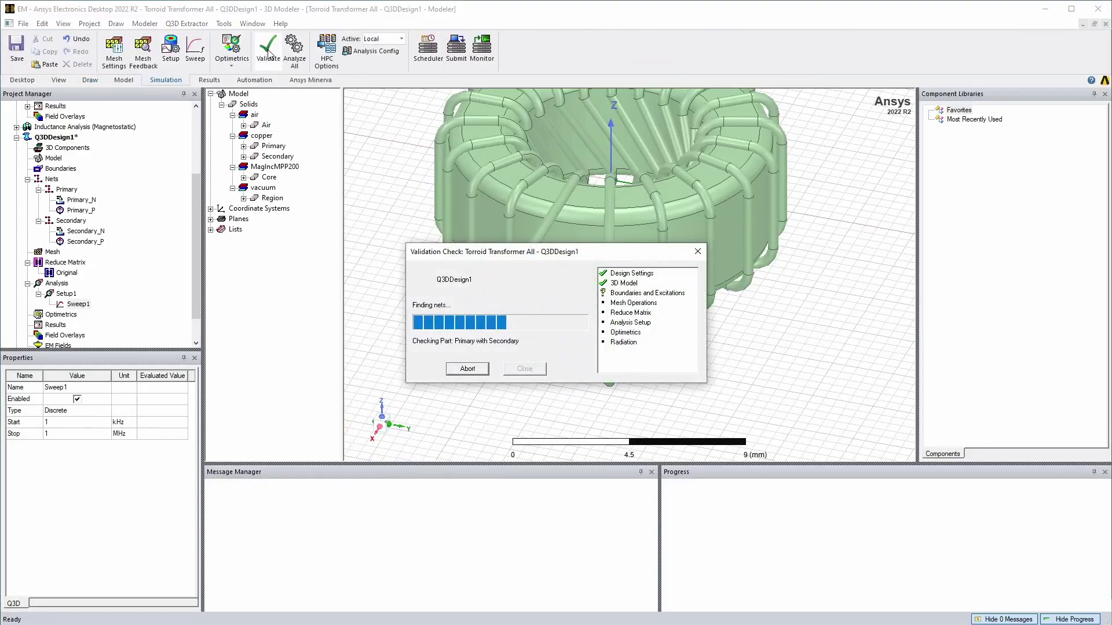
{"action": "left_click", "coordinate": [381, 503]}
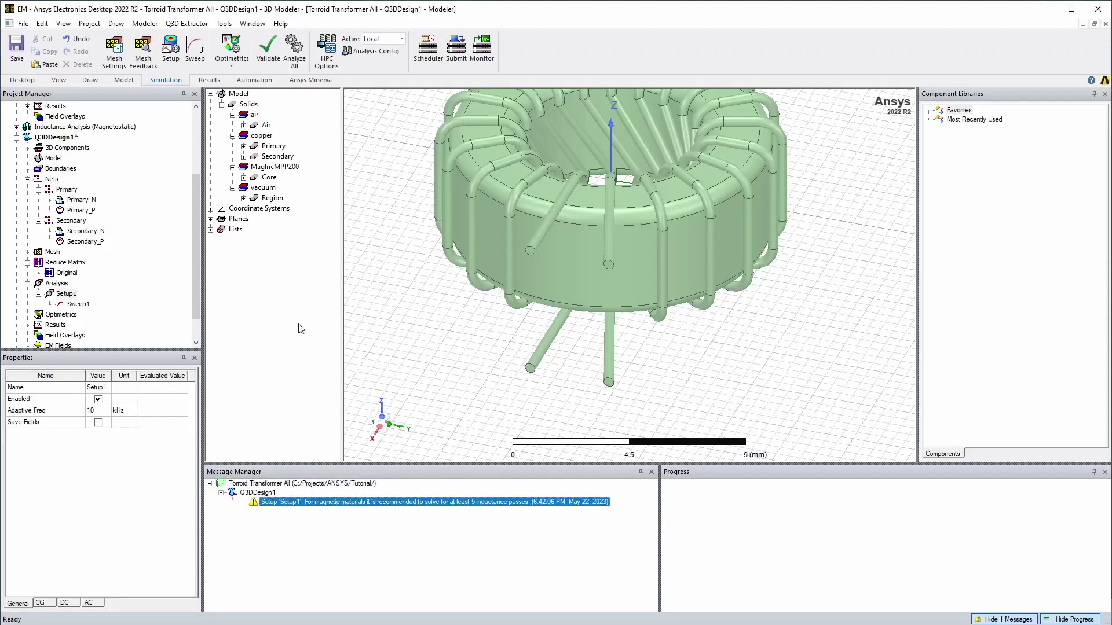
{"action": "left_click", "coordinate": [288, 59]}
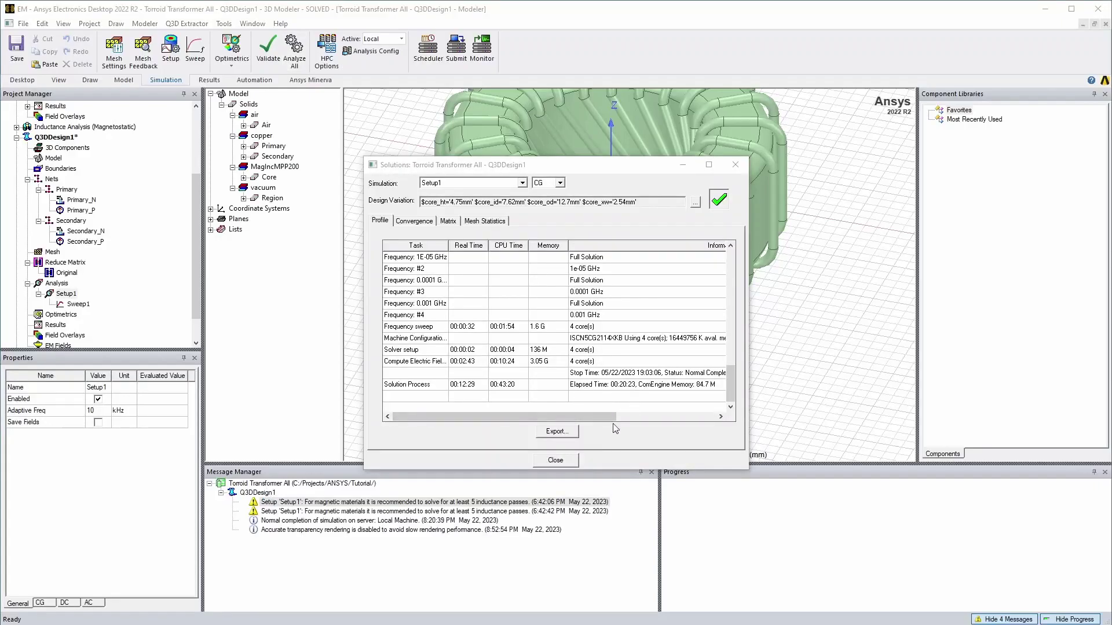
- Start a matrix data-table report and create the C Matrix table with all four quantities
{"action": "left_click", "coordinate": [555, 461]}
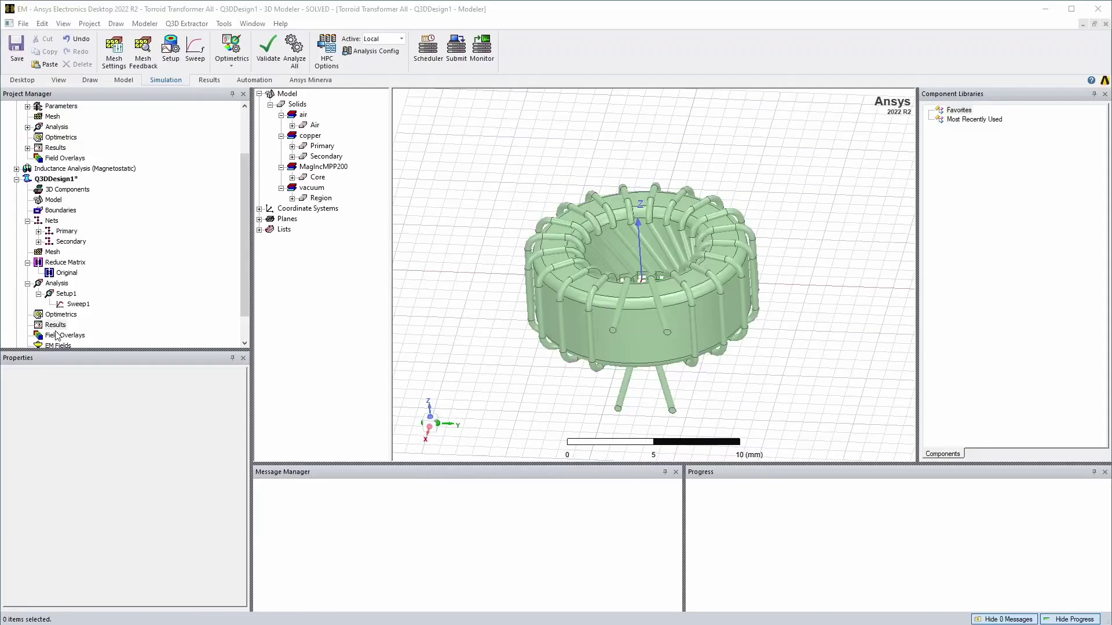
{"action": "right_click", "coordinate": [54, 325]}
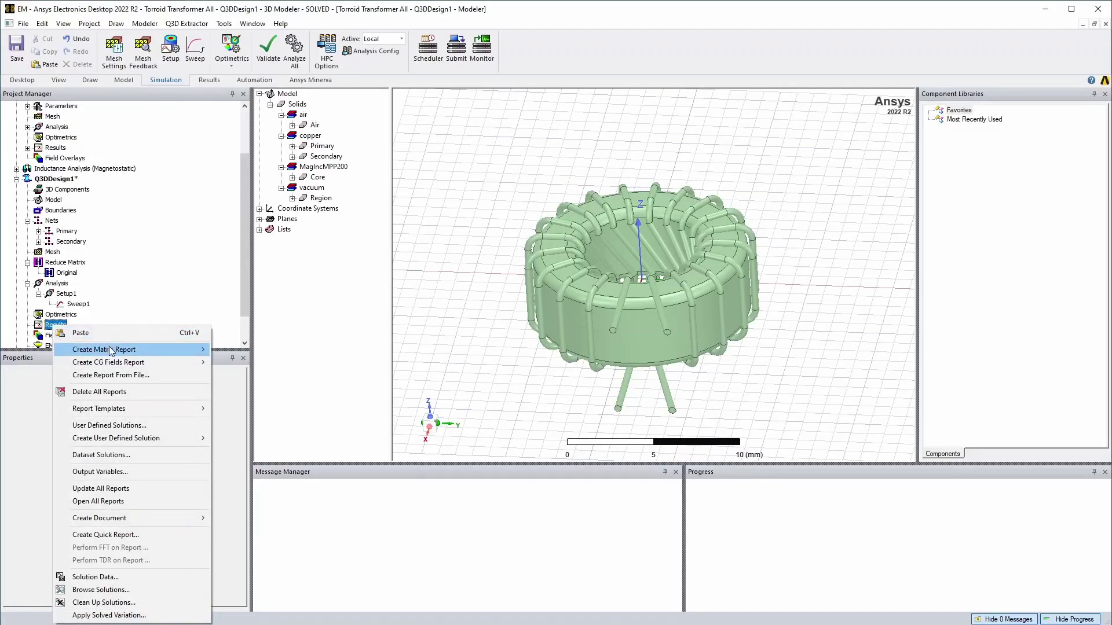
{"action": "mouse_move", "coordinate": [110, 350]}
{"action": "left_click", "coordinate": [246, 375]}
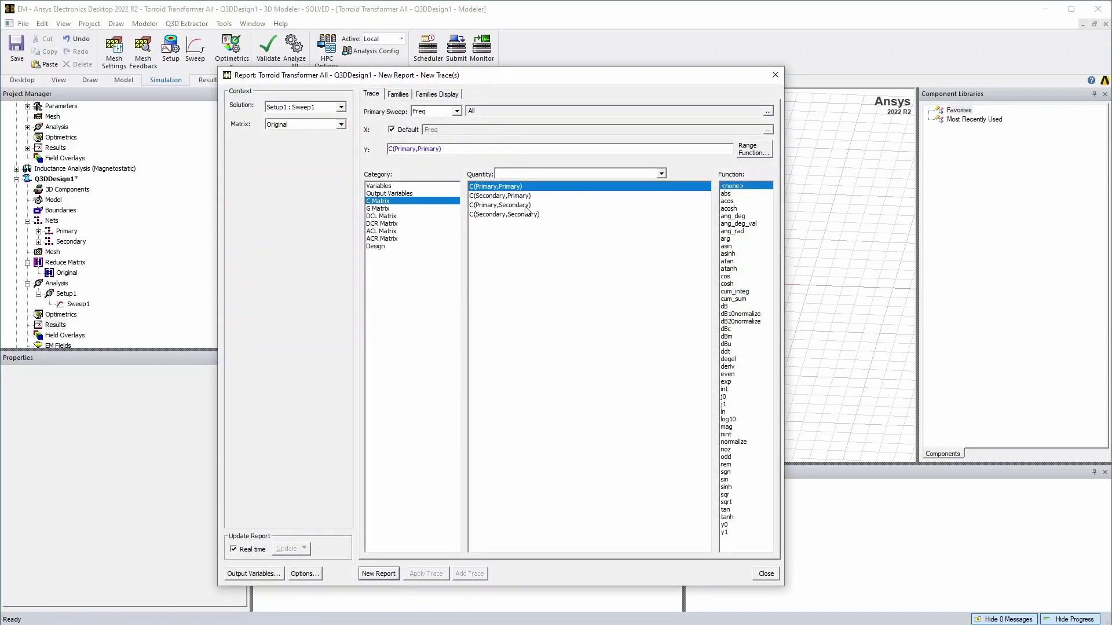
{"action": "left_click", "coordinate": [505, 214], "text": "shift"}
{"action": "left_click", "coordinate": [377, 574]}
- Create the G and DCL matrix tables, each with all four quantities selected
{"action": "left_click", "coordinate": [394, 209]}
{"action": "left_click", "coordinate": [506, 214], "text": "shift"}
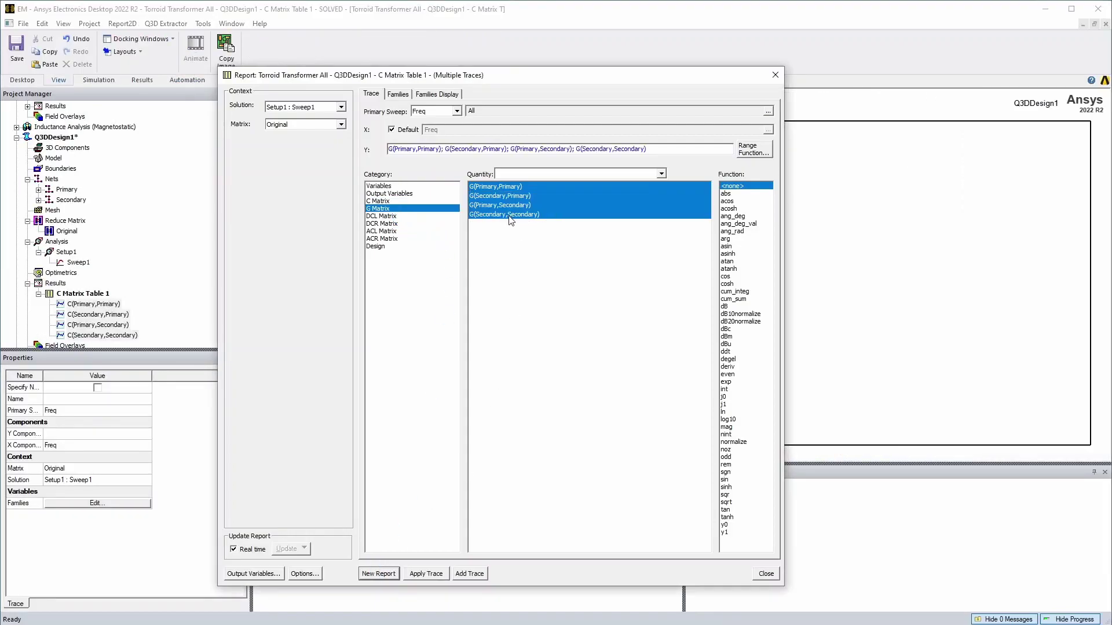
{"action": "left_click", "coordinate": [376, 574]}
{"action": "left_click", "coordinate": [411, 216]}
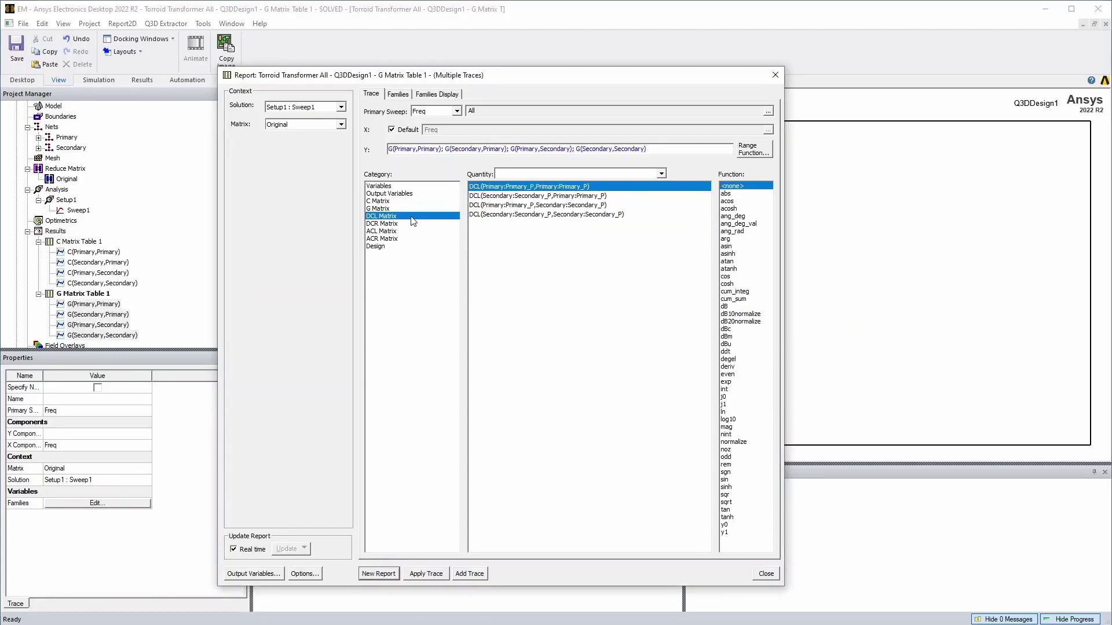
{"action": "left_click", "coordinate": [507, 216], "text": "shift"}
{"action": "left_click", "coordinate": [380, 573]}
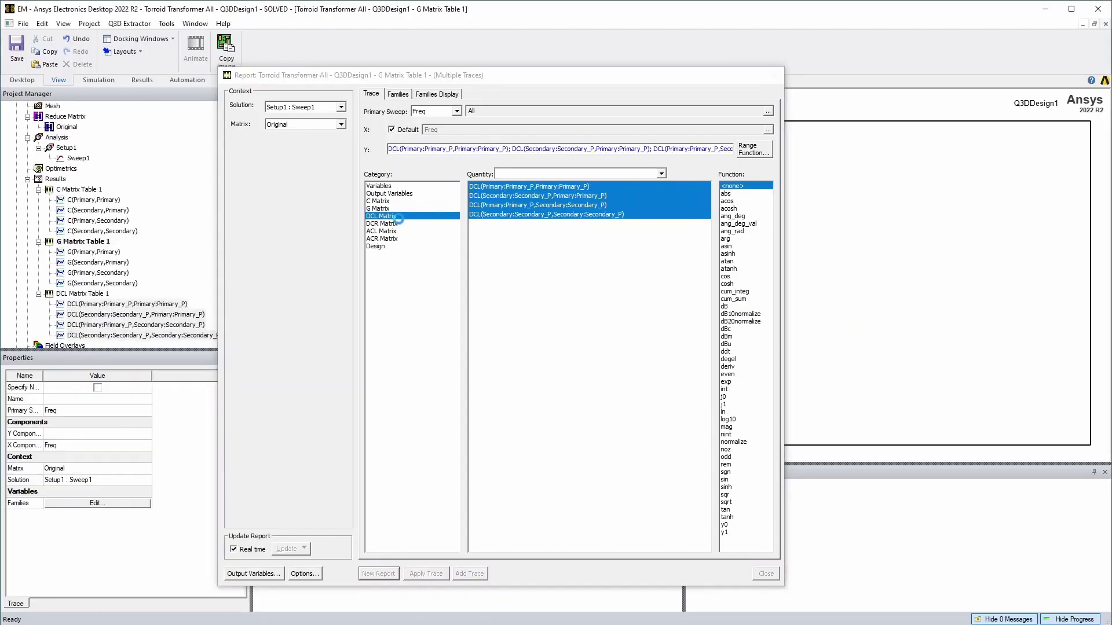
- Create the DCR and ACL matrix tables, each with all four quantities selected
{"action": "left_click", "coordinate": [395, 224]}
{"action": "left_click", "coordinate": [505, 219], "text": "shift"}
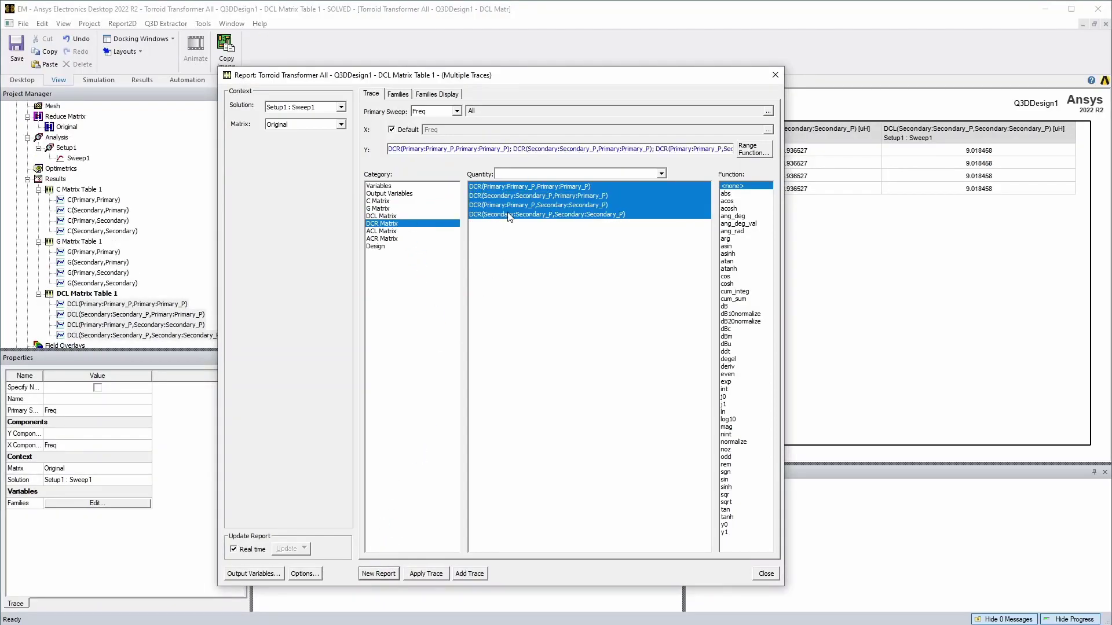
{"action": "left_click", "coordinate": [379, 574]}
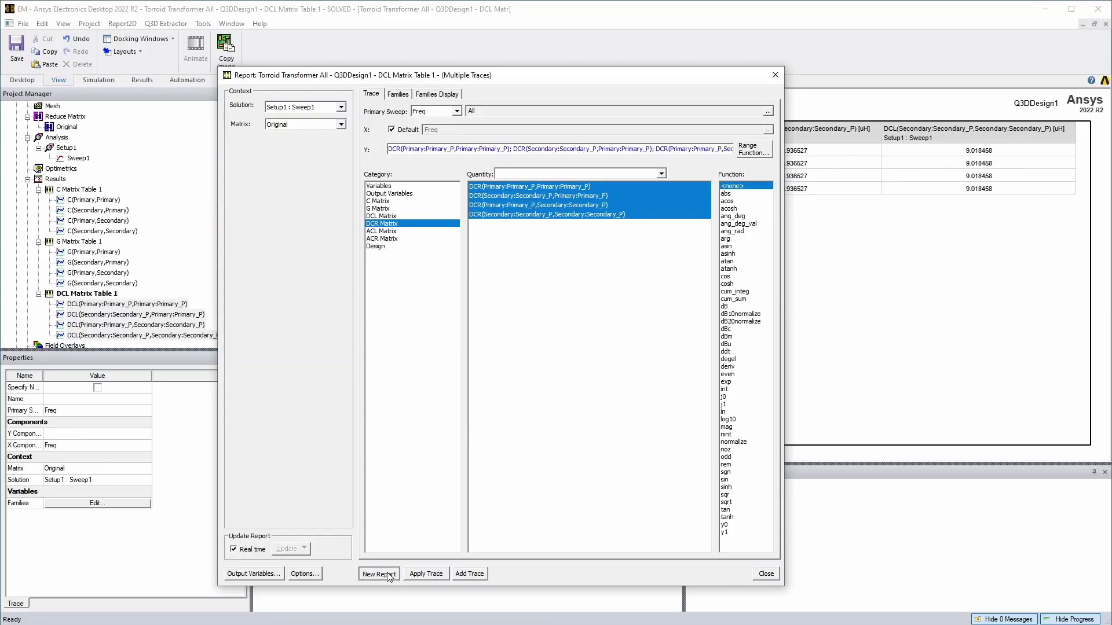
{"action": "left_click", "coordinate": [396, 231]}
{"action": "left_click", "coordinate": [507, 214], "text": "shift"}
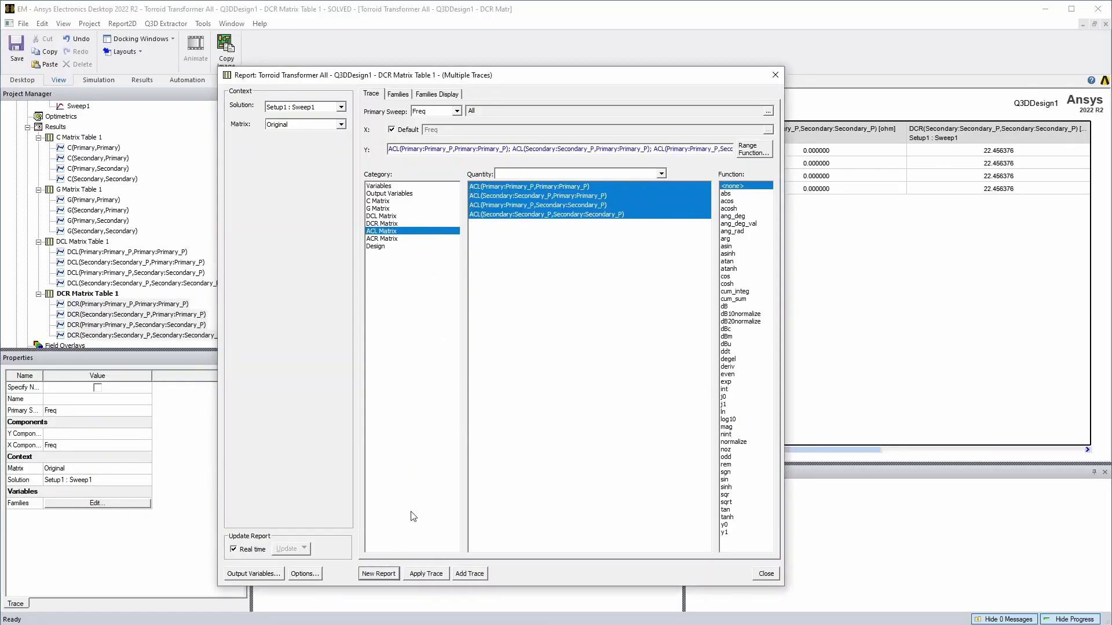
{"action": "left_click", "coordinate": [377, 575]}
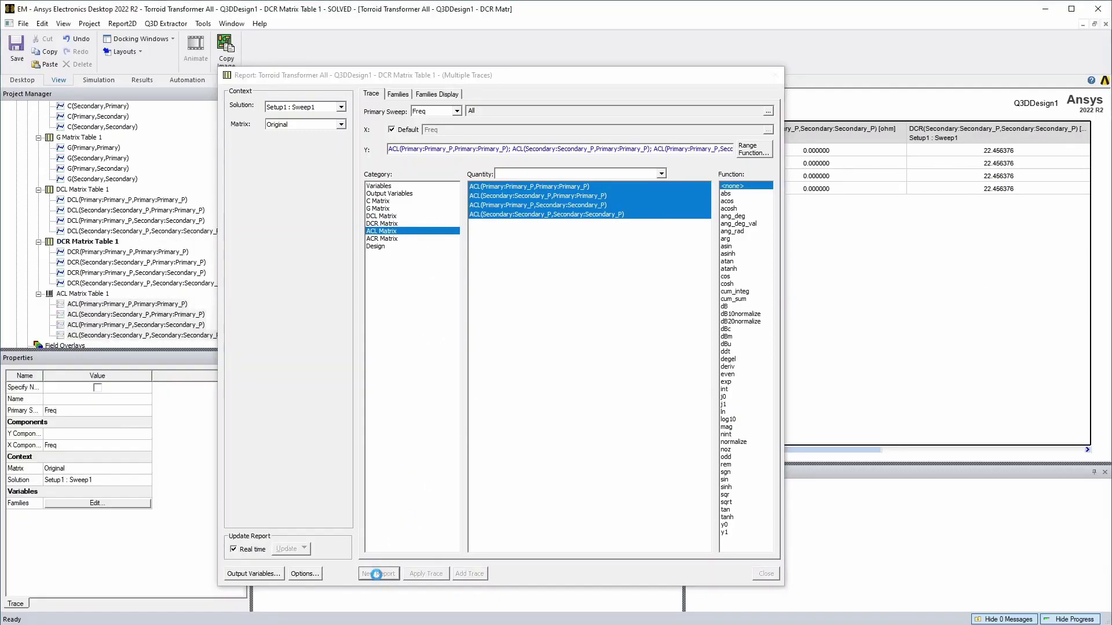
- Create the ACR matrix table, close the report dialog, and open C Matrix Table 1
{"action": "left_click", "coordinate": [407, 239]}
{"action": "left_click", "coordinate": [516, 214], "text": "shift"}
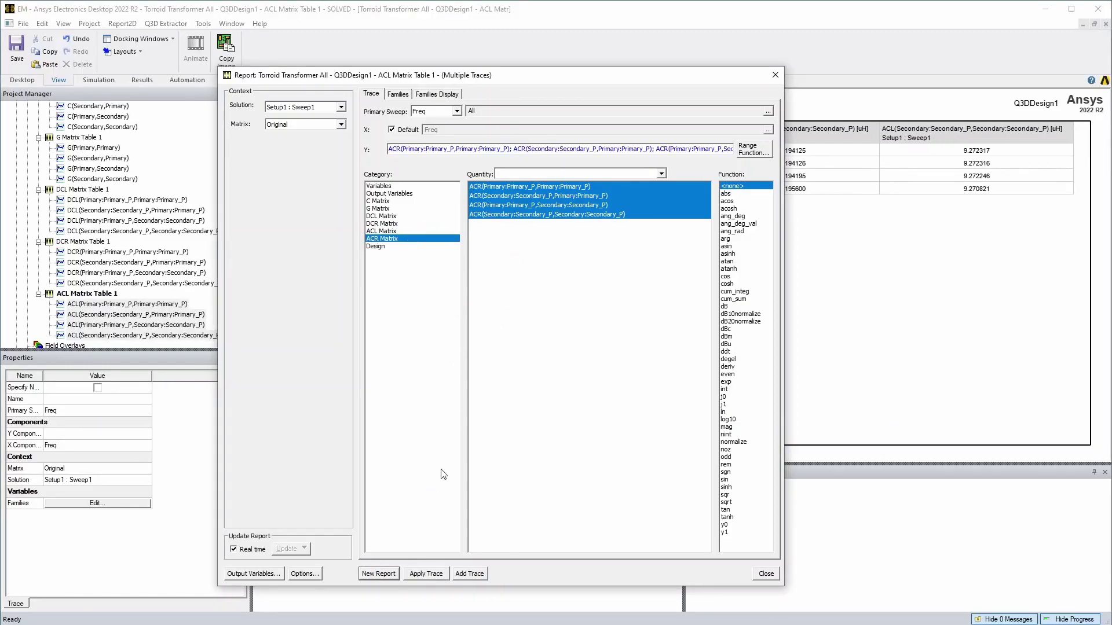
{"action": "left_click", "coordinate": [381, 575]}
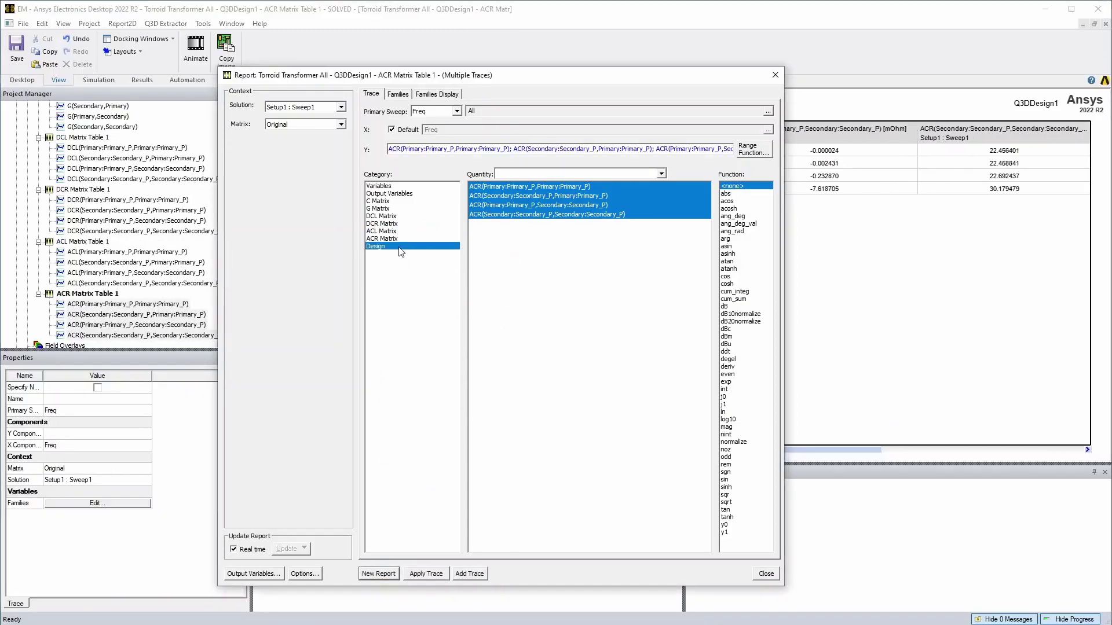
{"action": "left_click", "coordinate": [399, 247]}
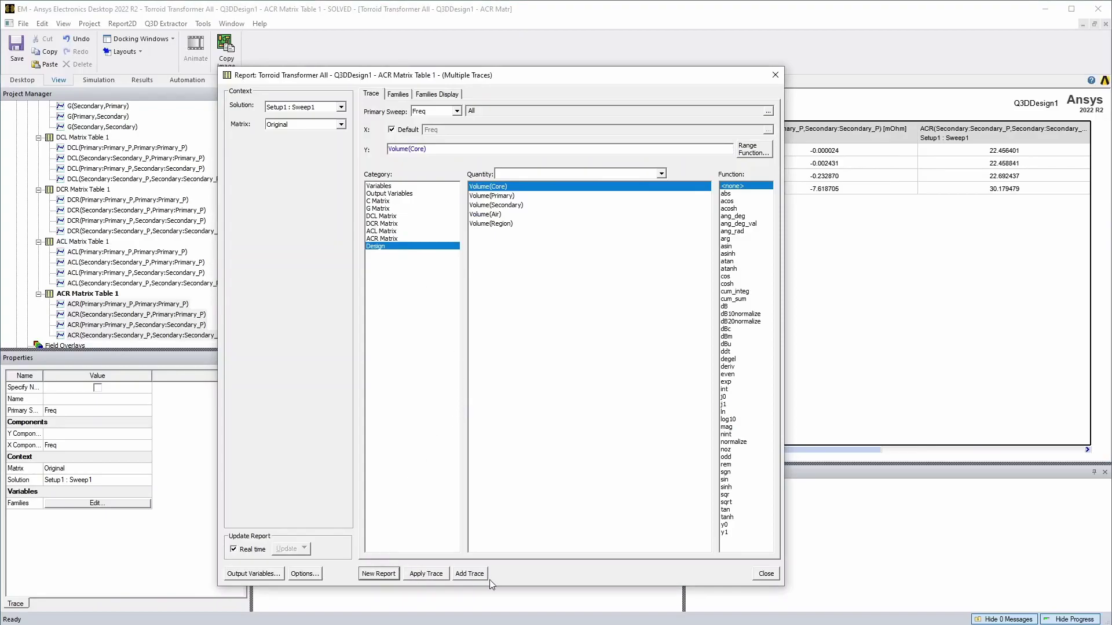
{"action": "left_click", "coordinate": [766, 573]}
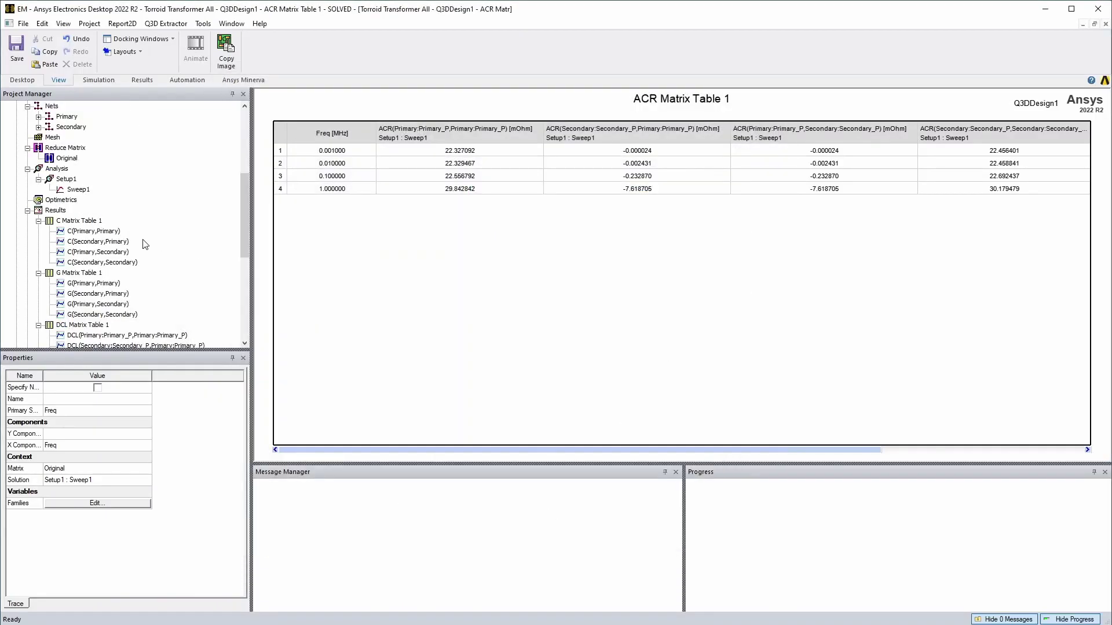
{"action": "double_click", "coordinate": [79, 220]}
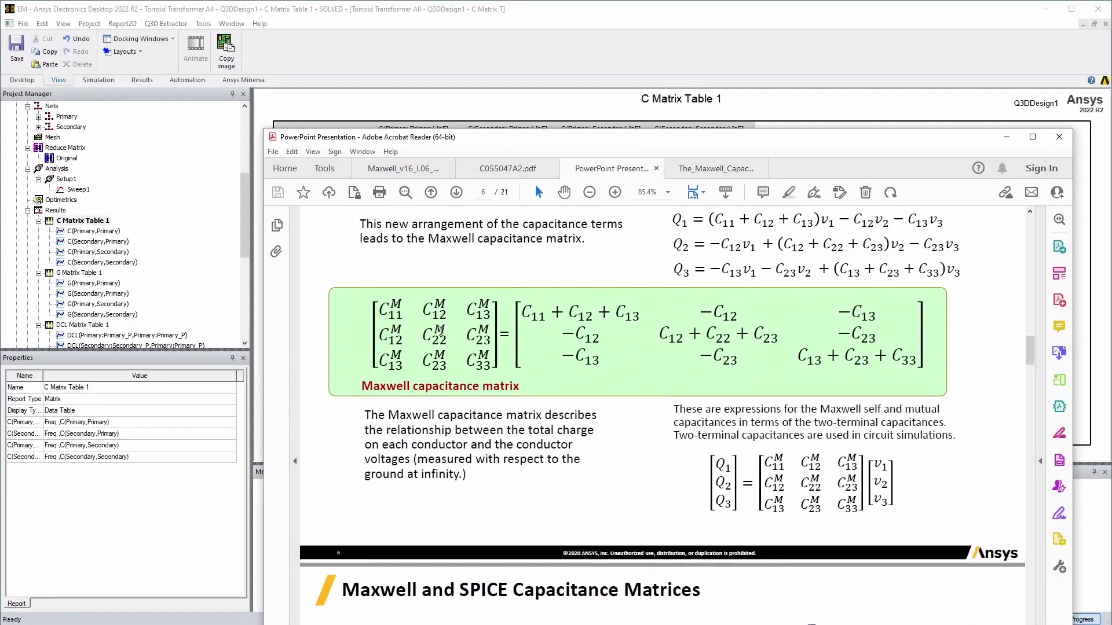
- Settle on PDF page 6 and position Acrobat so C Matrix Table 1's values show above it
{"action": "scroll", "coordinate": [439, 332], "scroll_direction": "up", "scroll_amount": 3}
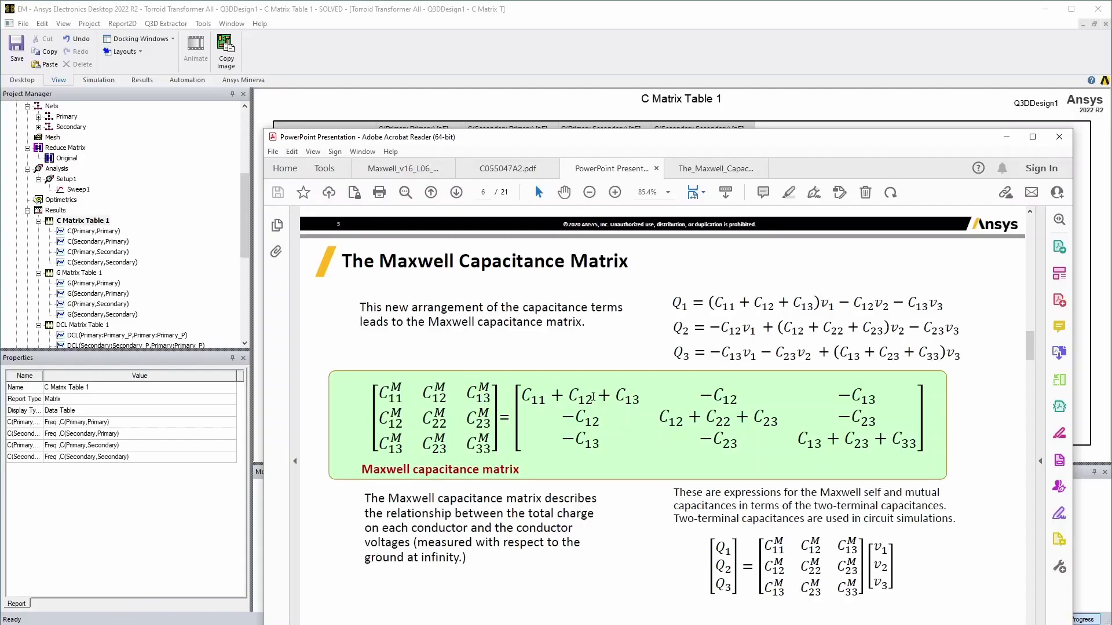
{"action": "scroll", "coordinate": [593, 396], "scroll_direction": "down", "scroll_amount": 2}
{"action": "scroll", "coordinate": [833, 517], "scroll_direction": "down", "scroll_amount": 13}
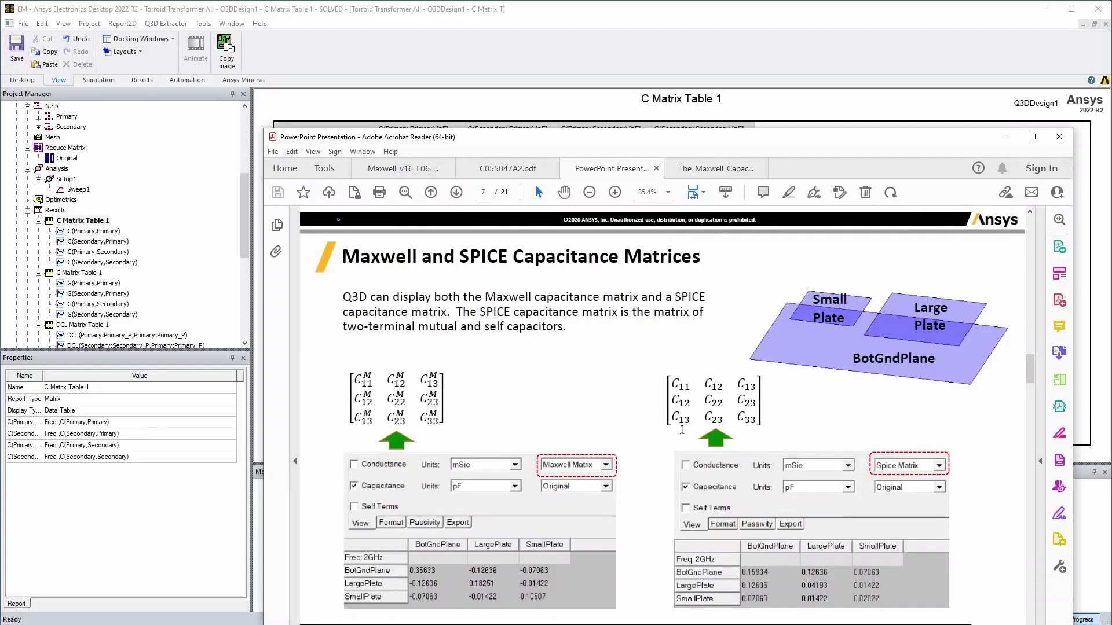
{"action": "scroll", "coordinate": [680, 429], "scroll_direction": "up", "scroll_amount": 14}
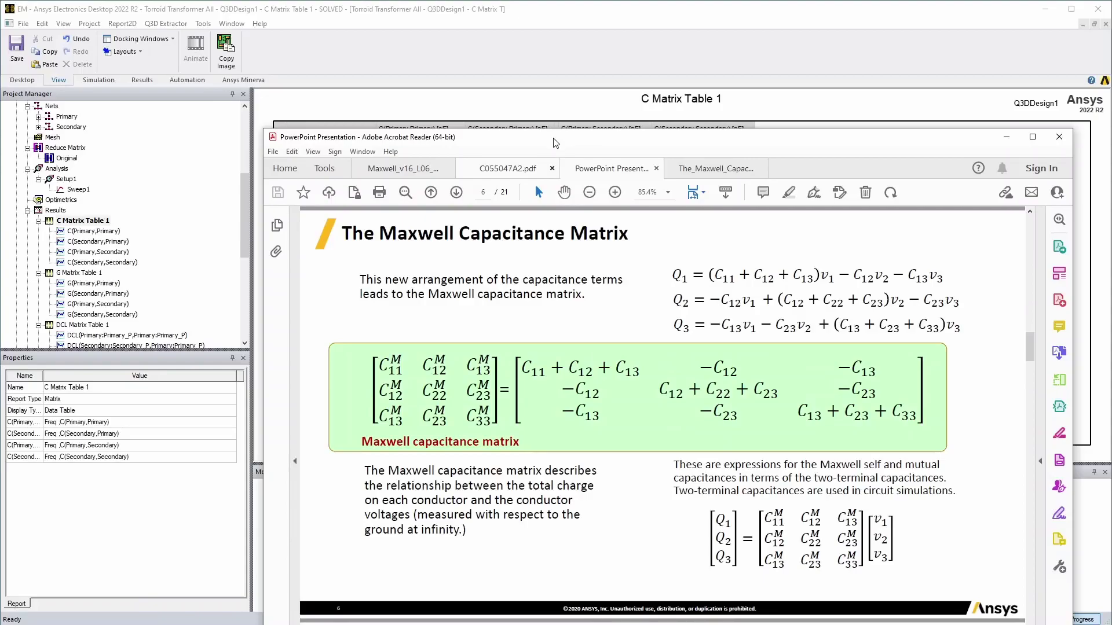
{"action": "left_click_drag", "start_coordinate": [551, 134], "coordinate": [506, 228]}
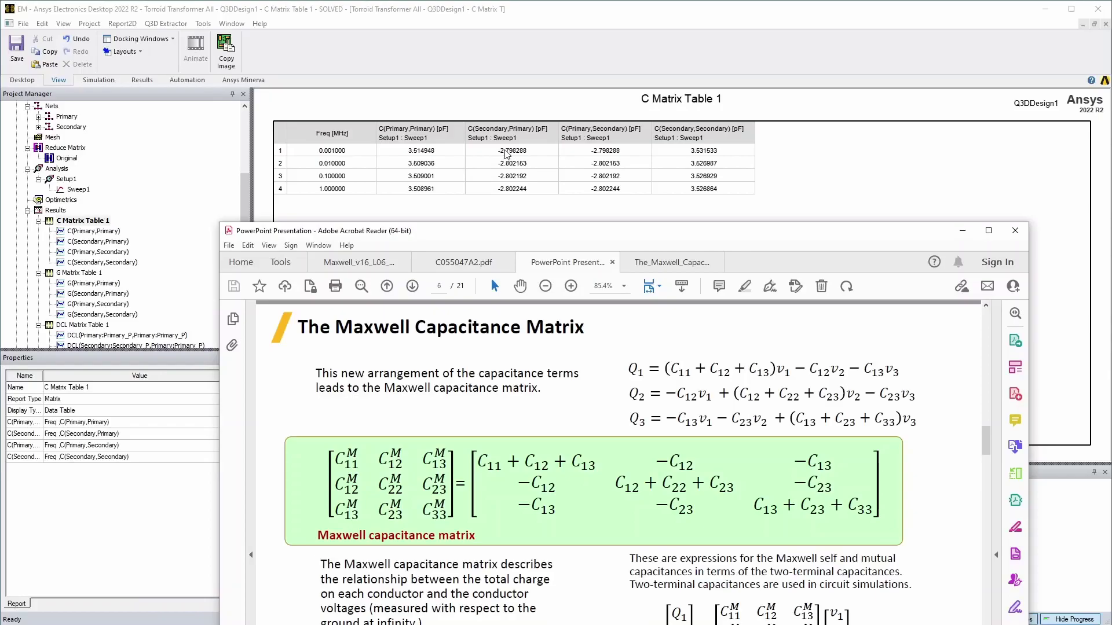
{"action": "left_click_drag", "start_coordinate": [755, 233], "coordinate": [799, 254]}
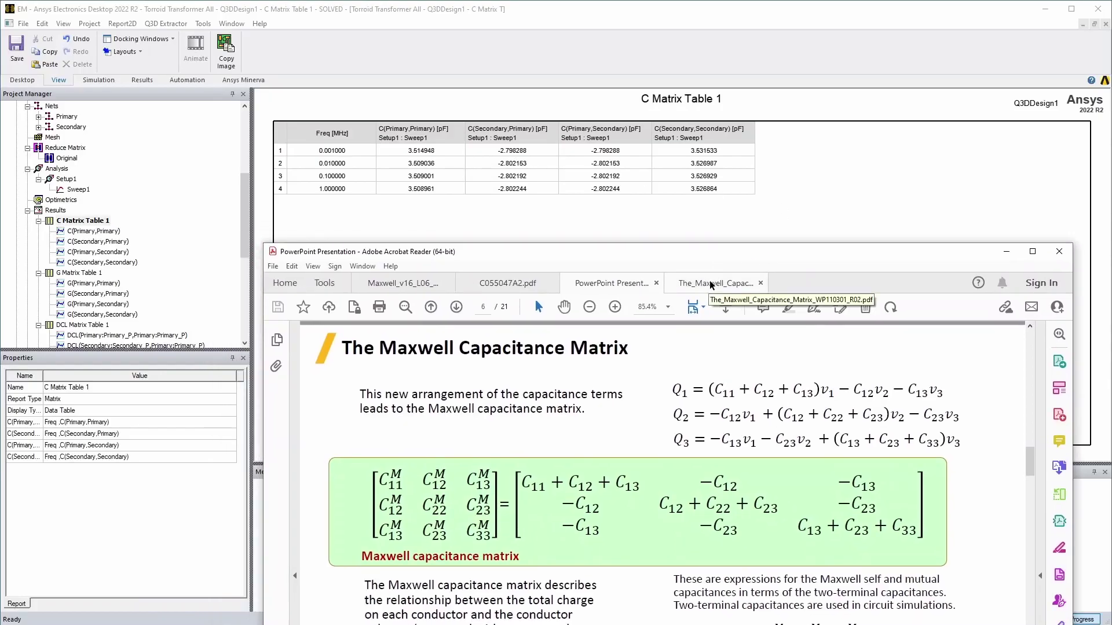
- View page 2 of The_Maxwell_Capacitance_Matrix white paper, then minimize Acrobat Reader
{"action": "left_click", "coordinate": [710, 280]}
{"action": "left_click_drag", "start_coordinate": [678, 256], "coordinate": [621, 74]}
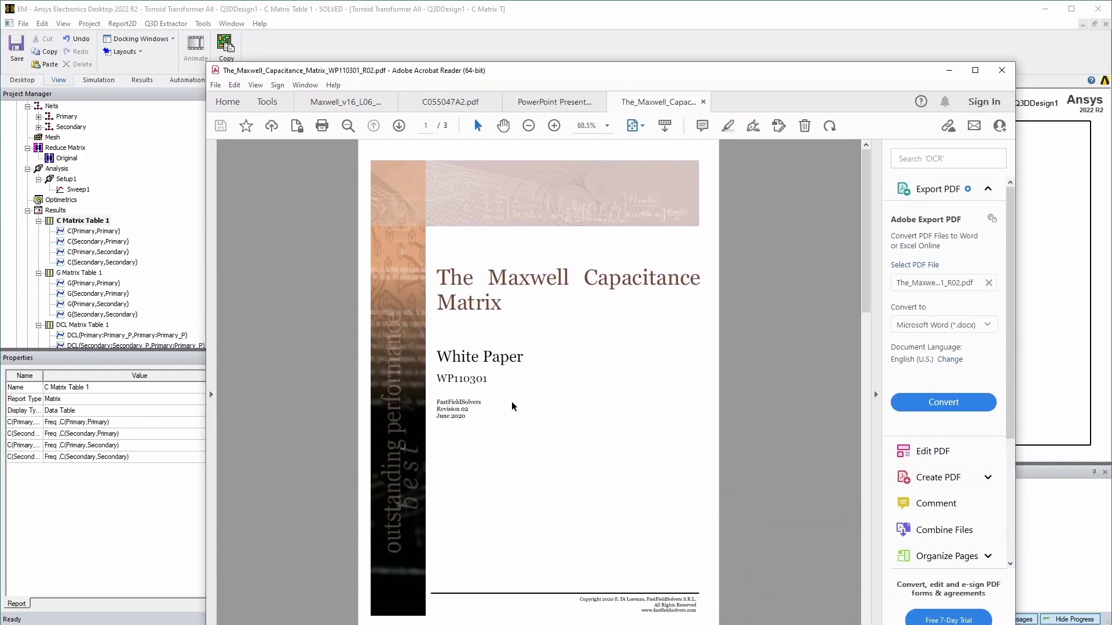
{"action": "scroll", "coordinate": [497, 407], "scroll_direction": "down", "scroll_amount": 2}
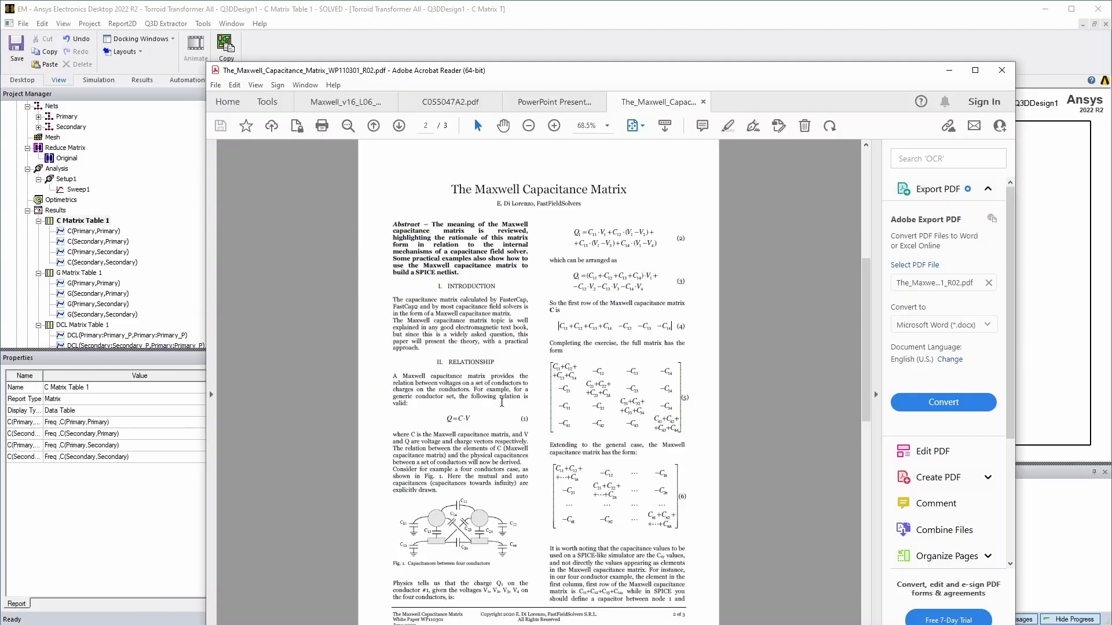
{"action": "key", "text": "super+Down"}
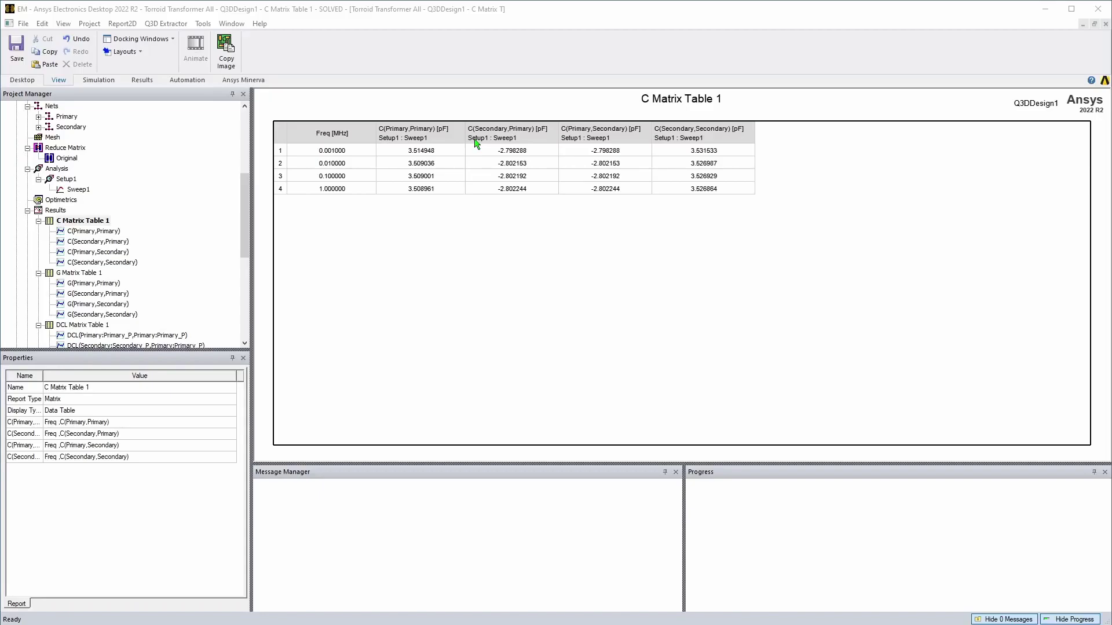
- Open G Matrix Table 1, then DCL Matrix Table 1 from the Project Manager
{"action": "double_click", "coordinate": [60, 271]}
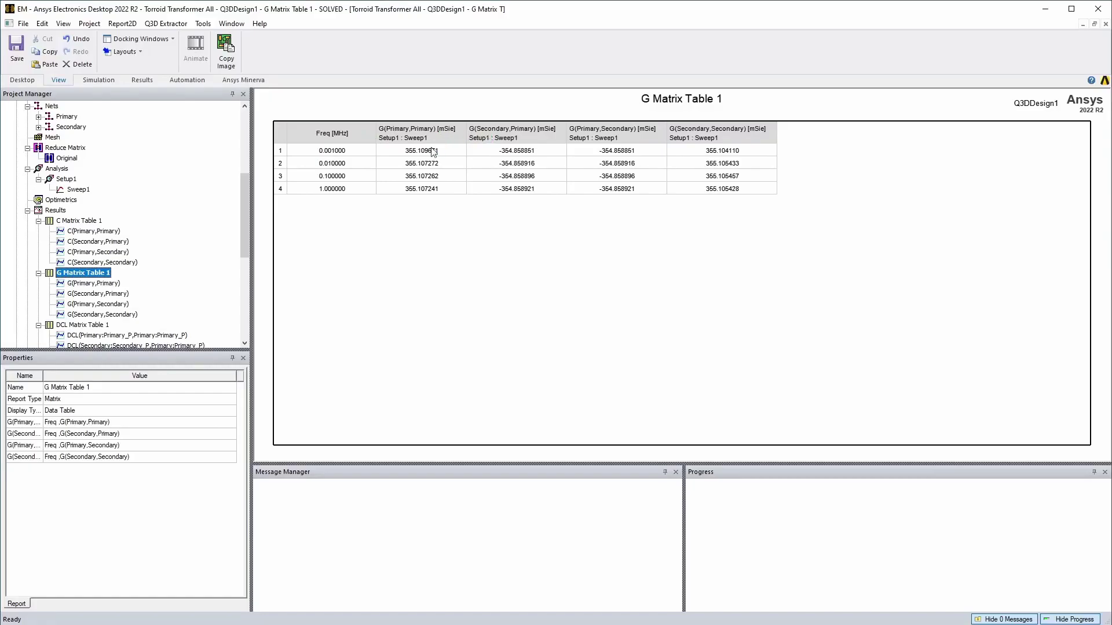
{"action": "scroll", "coordinate": [132, 306], "scroll_direction": "down", "scroll_amount": 1}
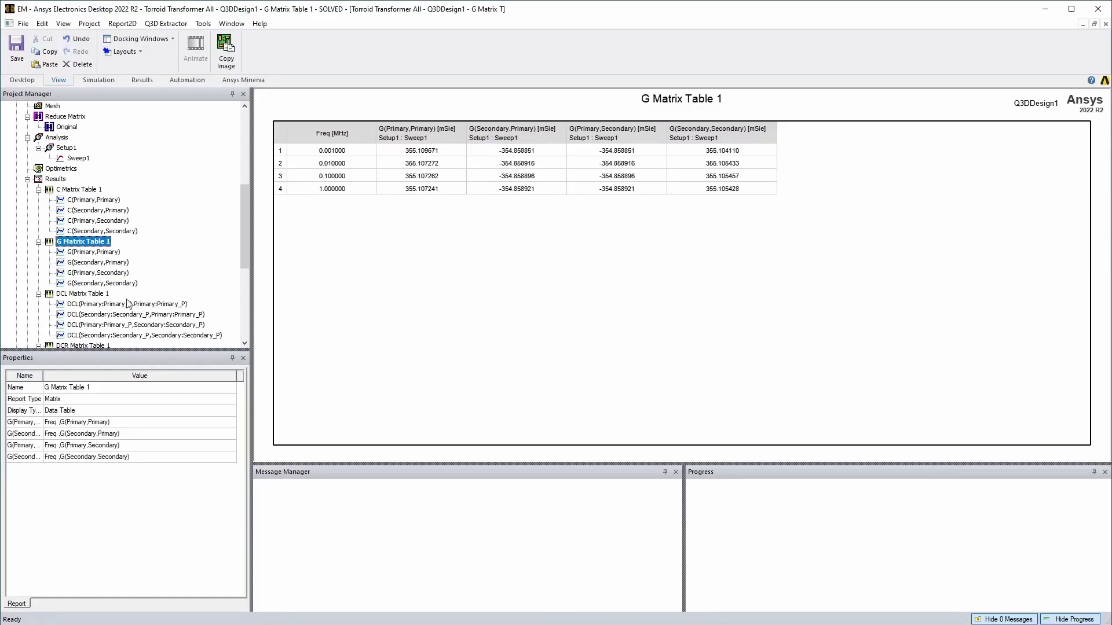
{"action": "double_click", "coordinate": [74, 294]}
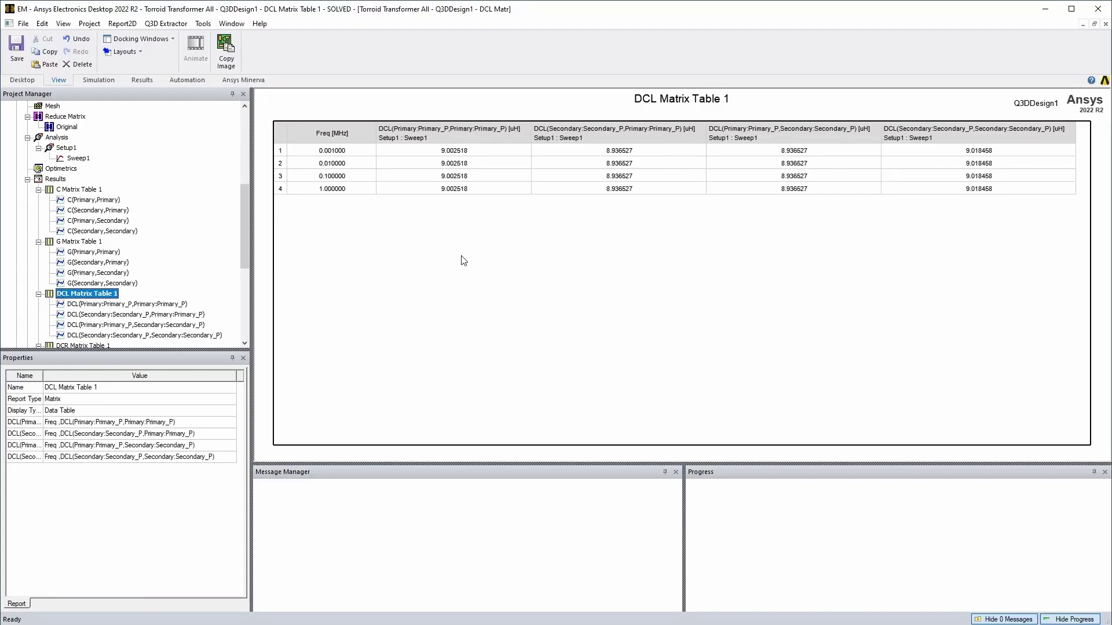
- Compare the DCL(Primary,Primary) column with the datasheet's 90 nH/T² AL, then drag the datasheet off-screen
{"action": "left_click", "coordinate": [463, 154]}
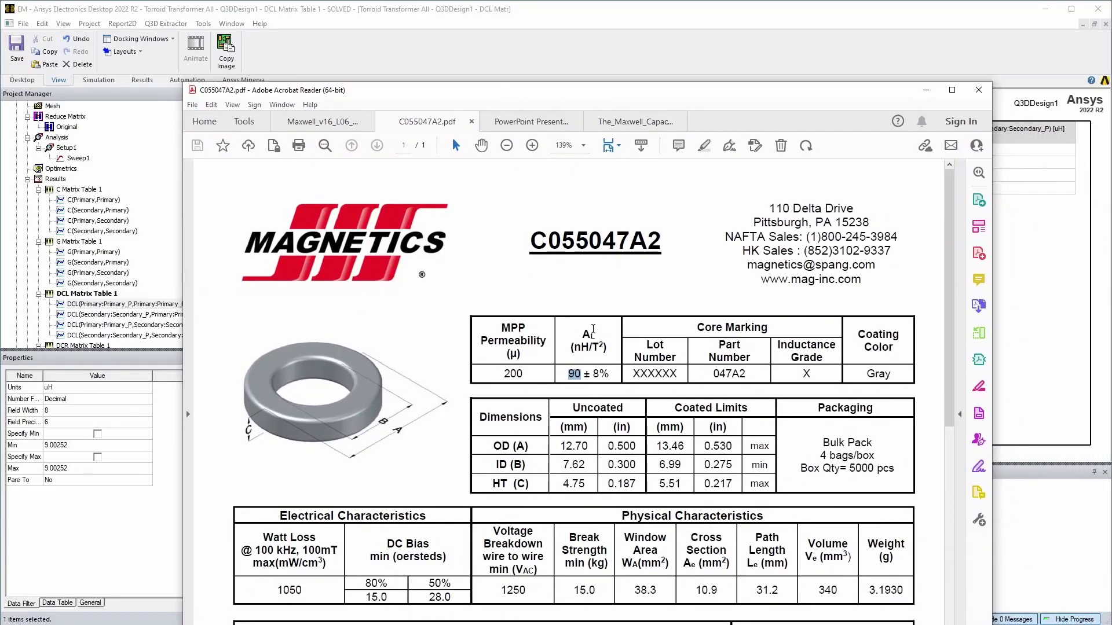
{"action": "left_click", "coordinate": [579, 377]}
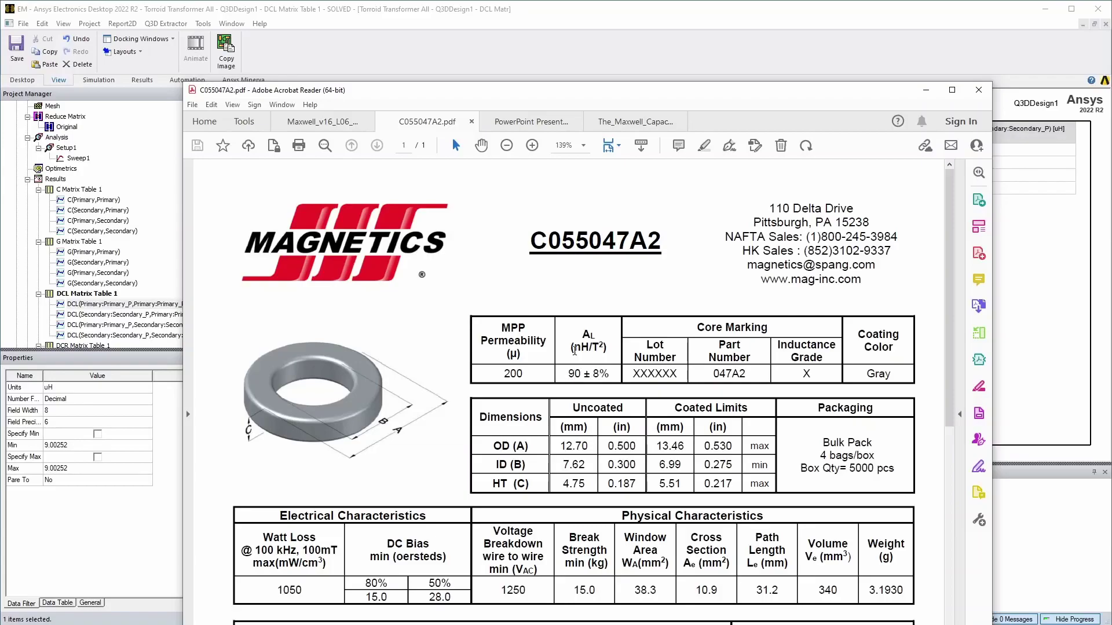
{"action": "left_click_drag", "start_coordinate": [616, 94], "coordinate": [648, 284]}
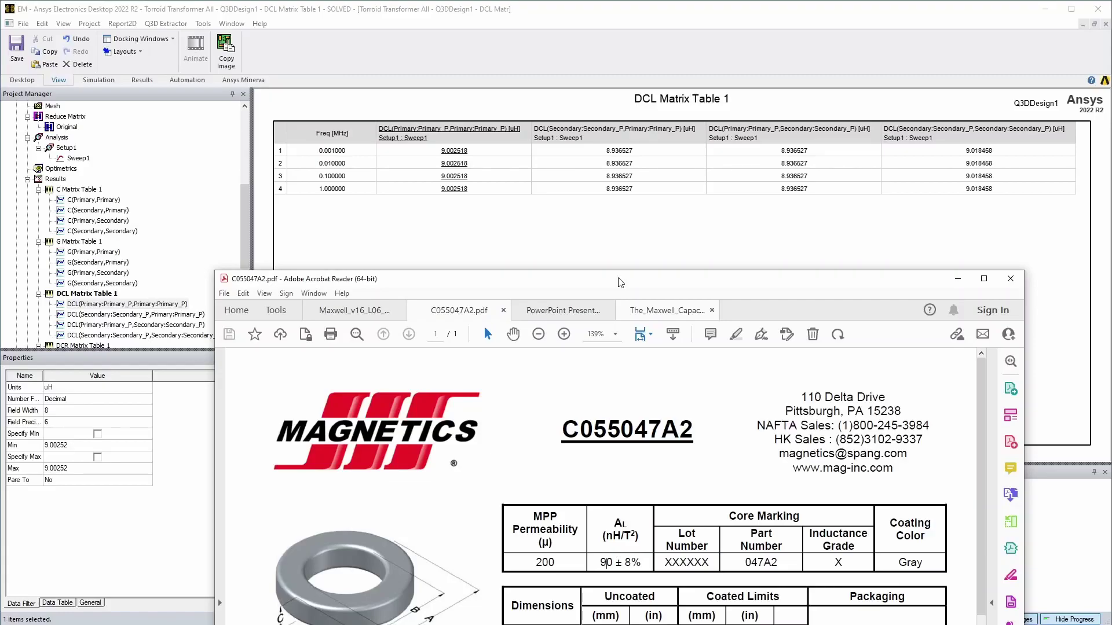
{"action": "left_click_drag", "start_coordinate": [620, 282], "coordinate": [759, 622]}
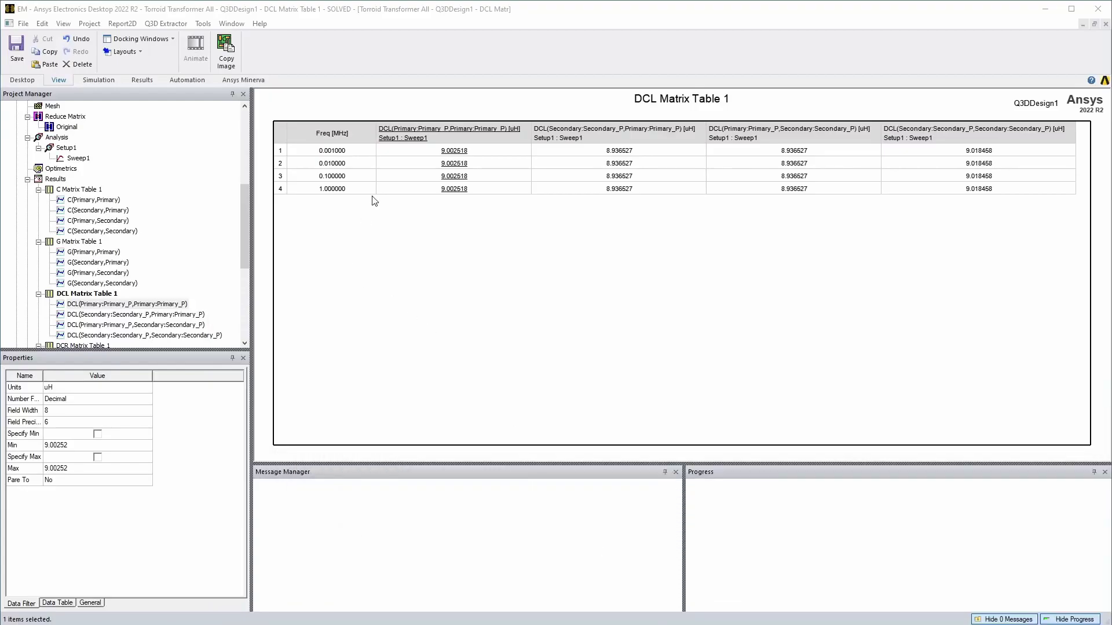
- Toggle between DCR Matrix Table 1 and ACL Matrix Table 1, ending on ACL
{"action": "scroll", "coordinate": [84, 287], "scroll_direction": "down", "scroll_amount": 2}
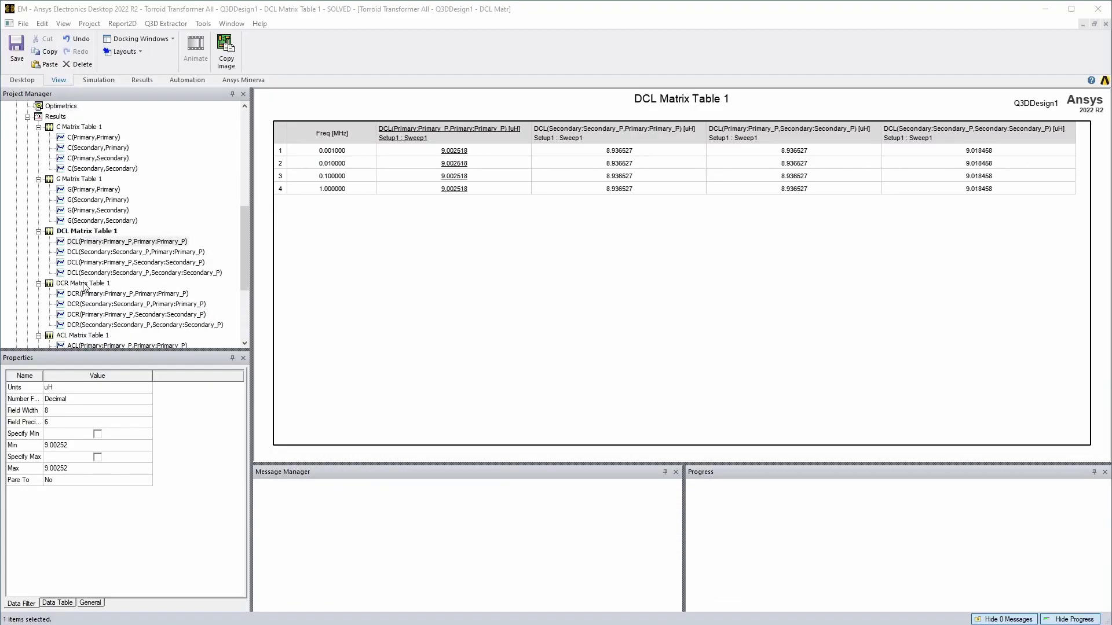
{"action": "double_click", "coordinate": [84, 283]}
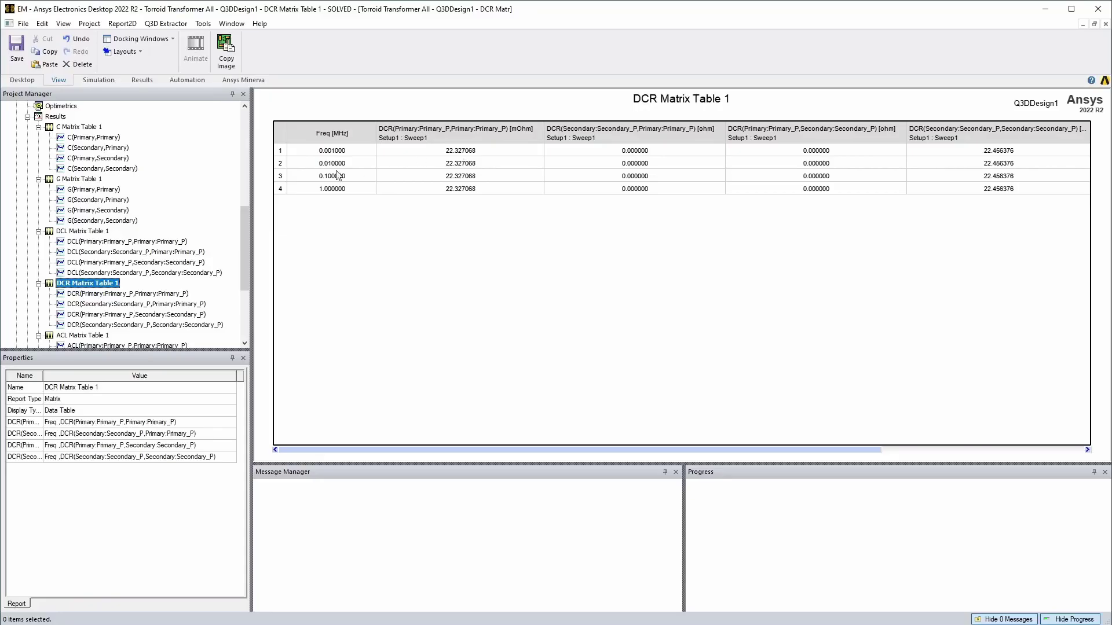
{"action": "scroll", "coordinate": [91, 310], "scroll_direction": "down", "scroll_amount": 3}
{"action": "double_click", "coordinate": [92, 242]}
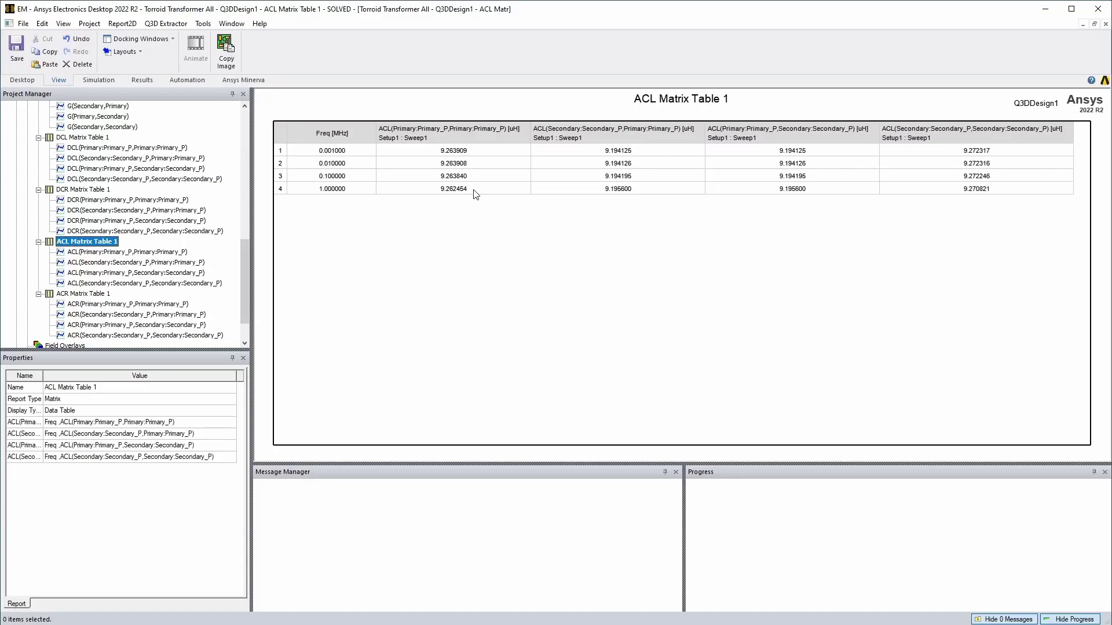
{"action": "double_click", "coordinate": [101, 189]}
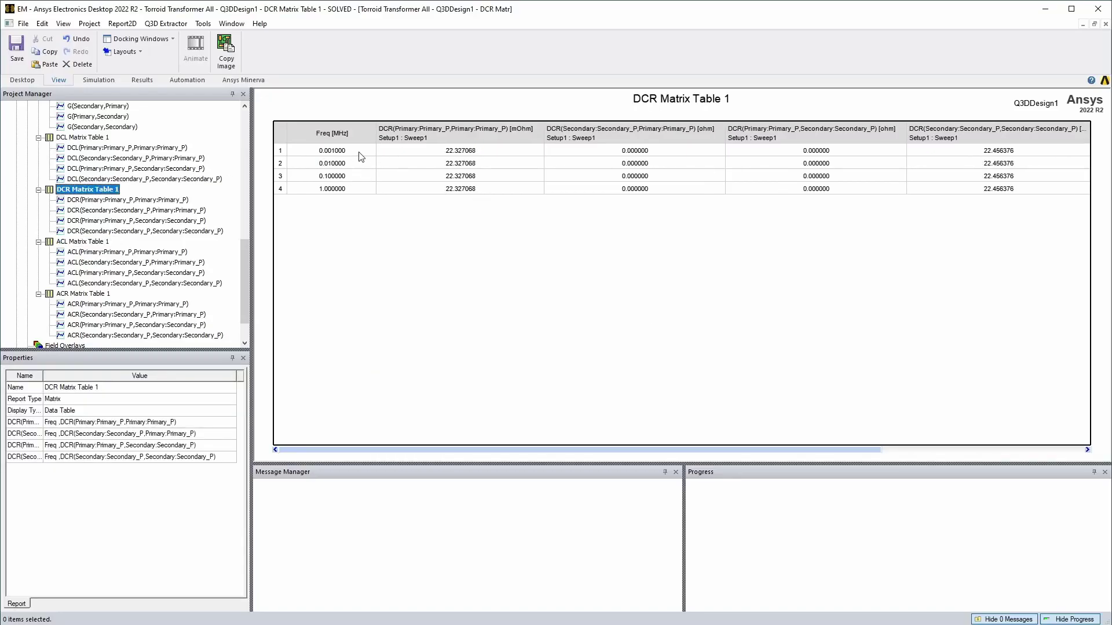
{"action": "double_click", "coordinate": [94, 243]}
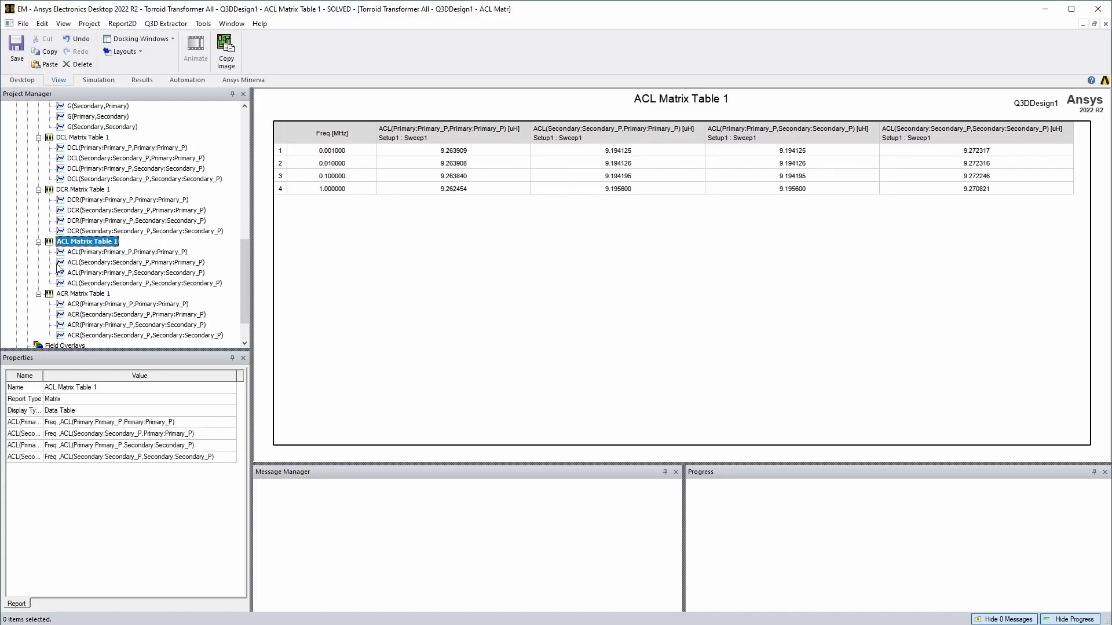
- Open ACR Matrix Table 1, showing primary AC resistance from 22.33 to 29.84 mOhm
{"action": "scroll", "coordinate": [81, 293], "scroll_direction": "down", "scroll_amount": 2}
{"action": "left_click", "coordinate": [89, 254]}
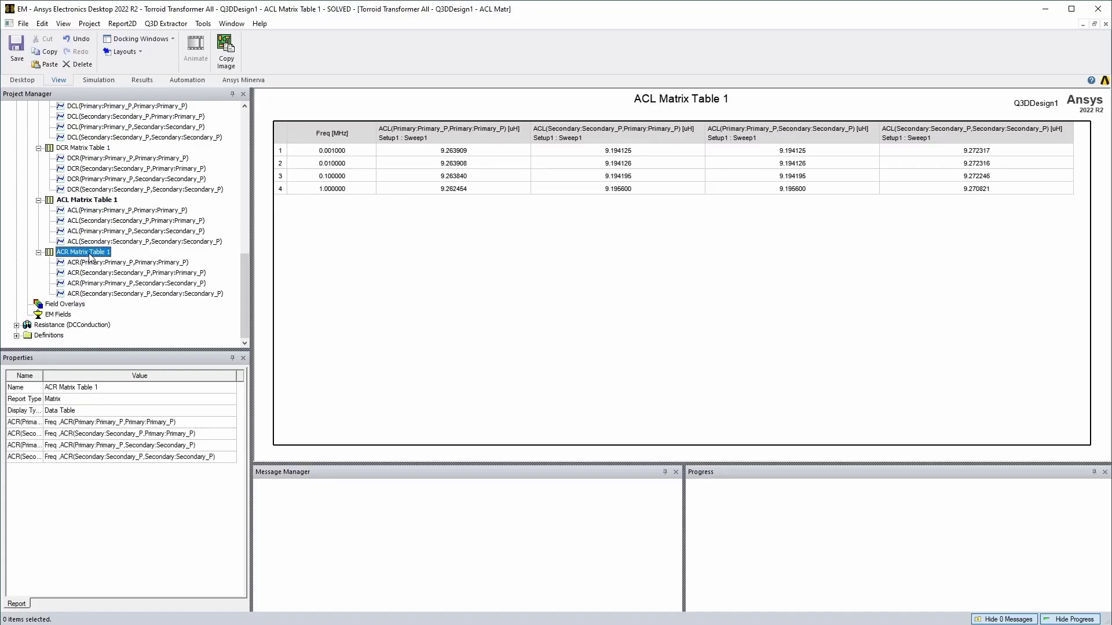
{"action": "double_click", "coordinate": [90, 254]}
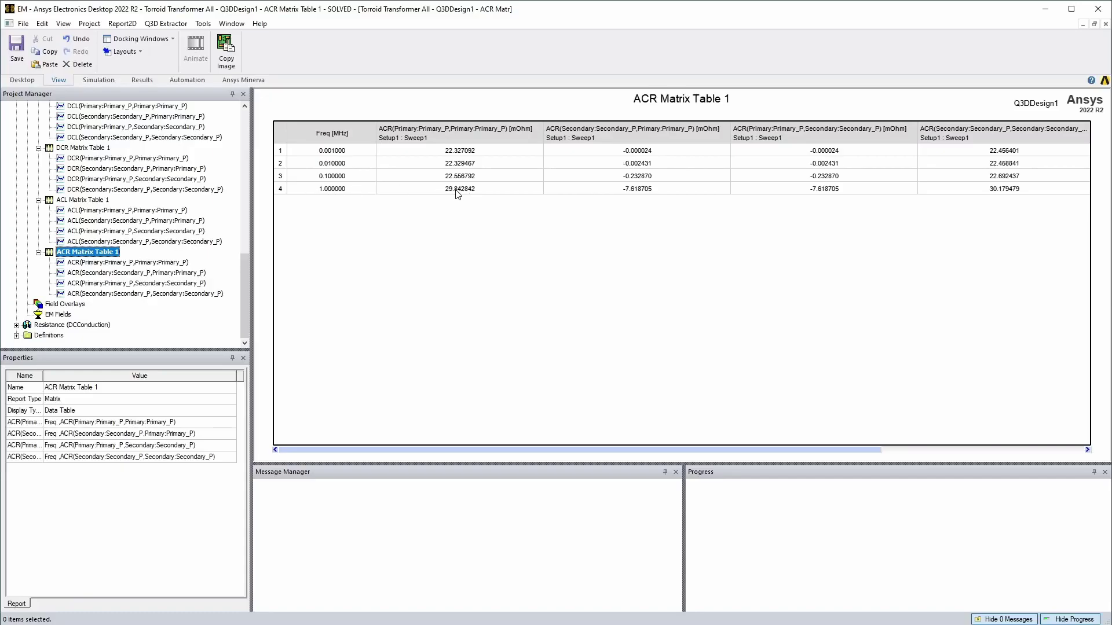
{"action": "scroll", "coordinate": [119, 265], "scroll_direction": "up", "scroll_amount": 8}
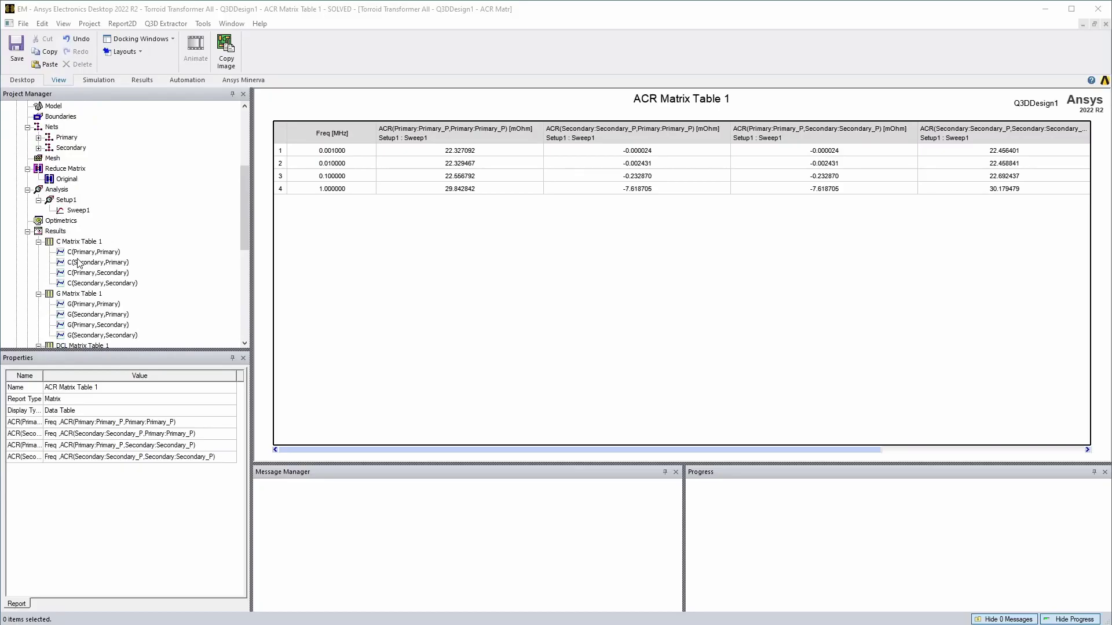
{"action": "scroll", "coordinate": [62, 267], "scroll_direction": "up", "scroll_amount": 1}
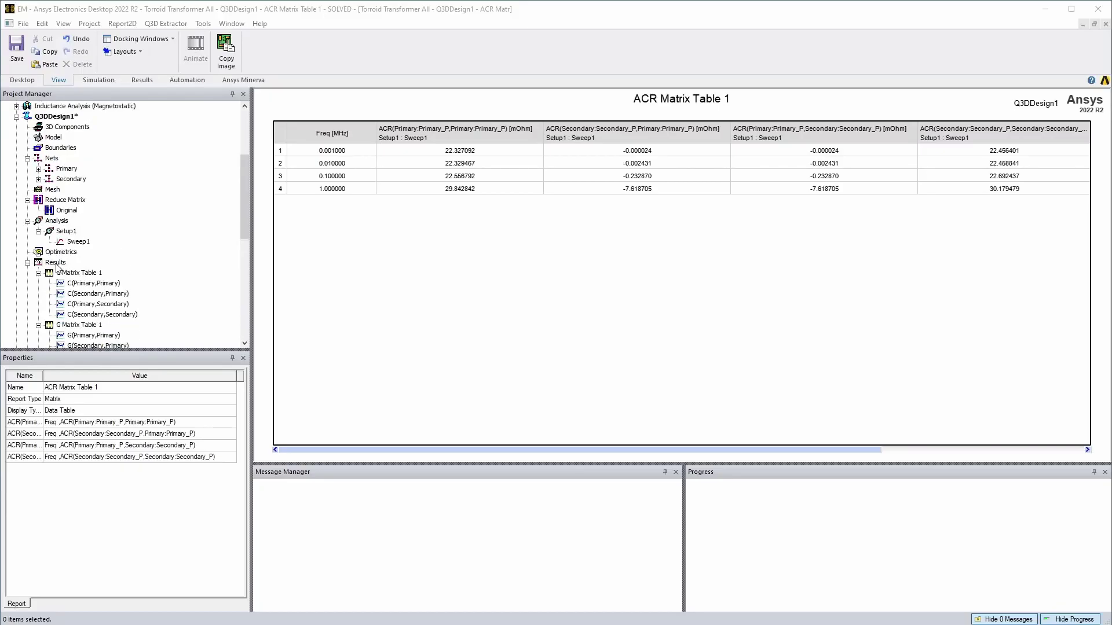
{"action": "scroll", "coordinate": [57, 266], "scroll_direction": "up", "scroll_amount": 1}
{"action": "right_click", "coordinate": [64, 263]}
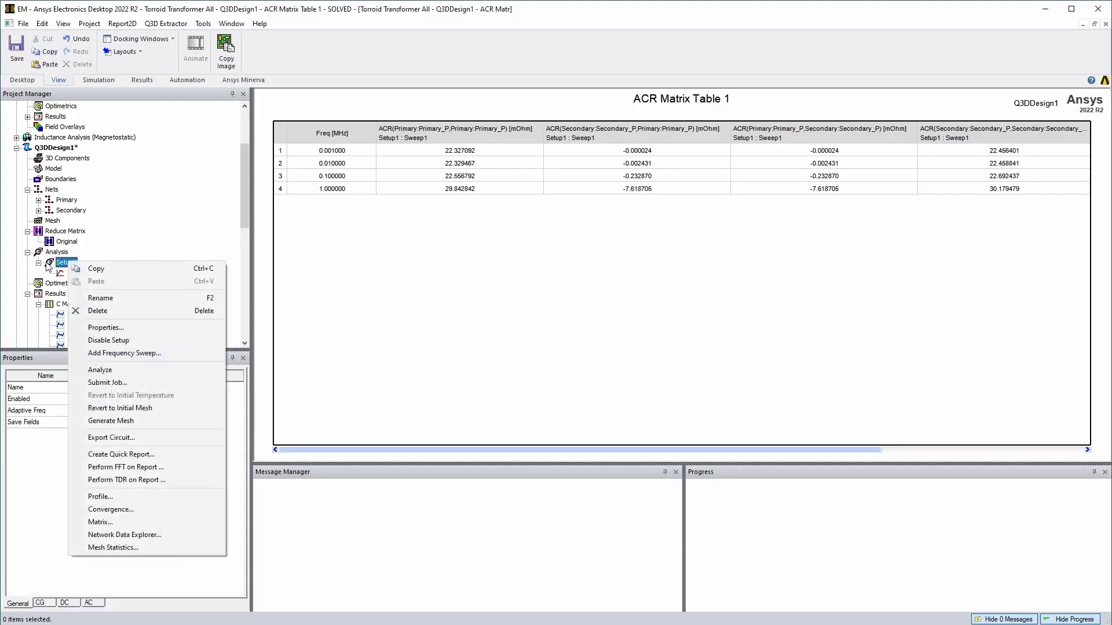
{"action": "left_click", "coordinate": [117, 496]}
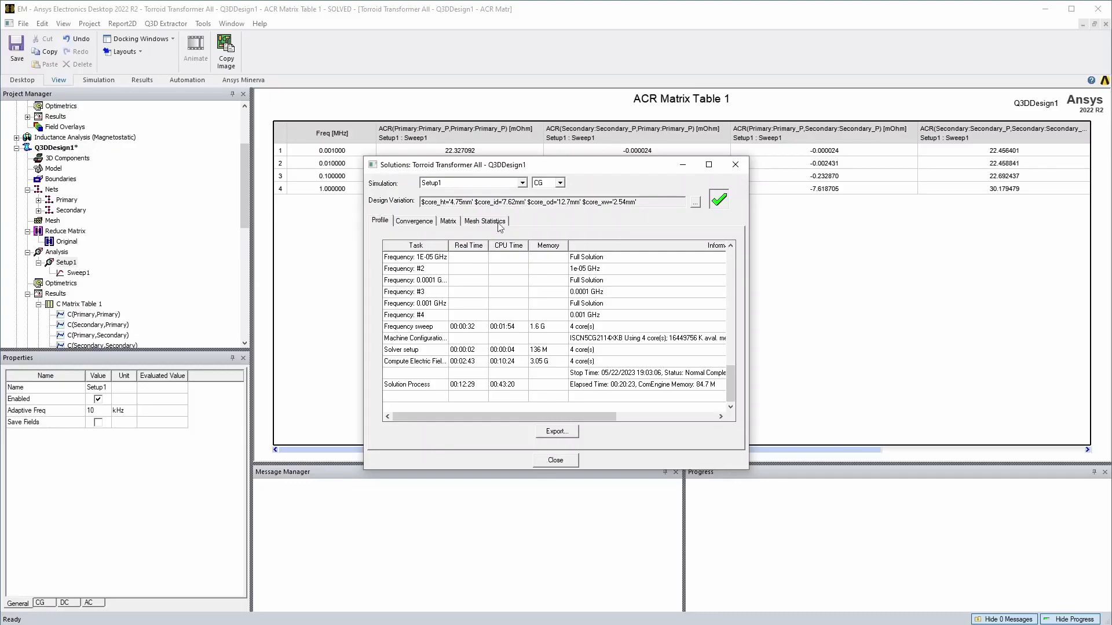
{"action": "left_click", "coordinate": [568, 460]}
{"action": "right_click", "coordinate": [67, 262]}
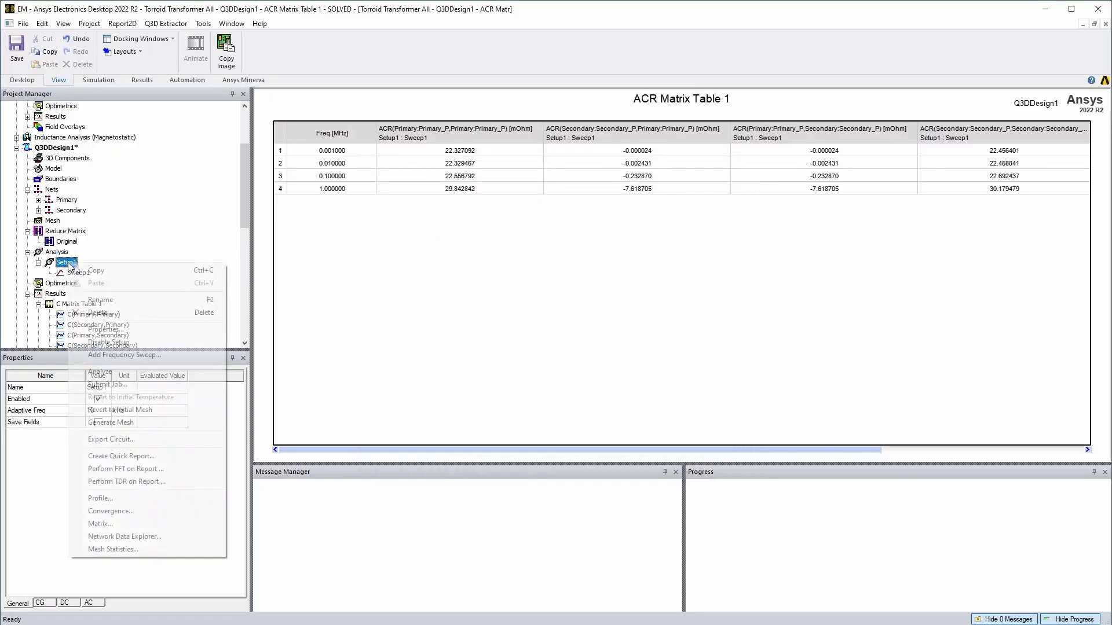
{"action": "left_click", "coordinate": [138, 523]}
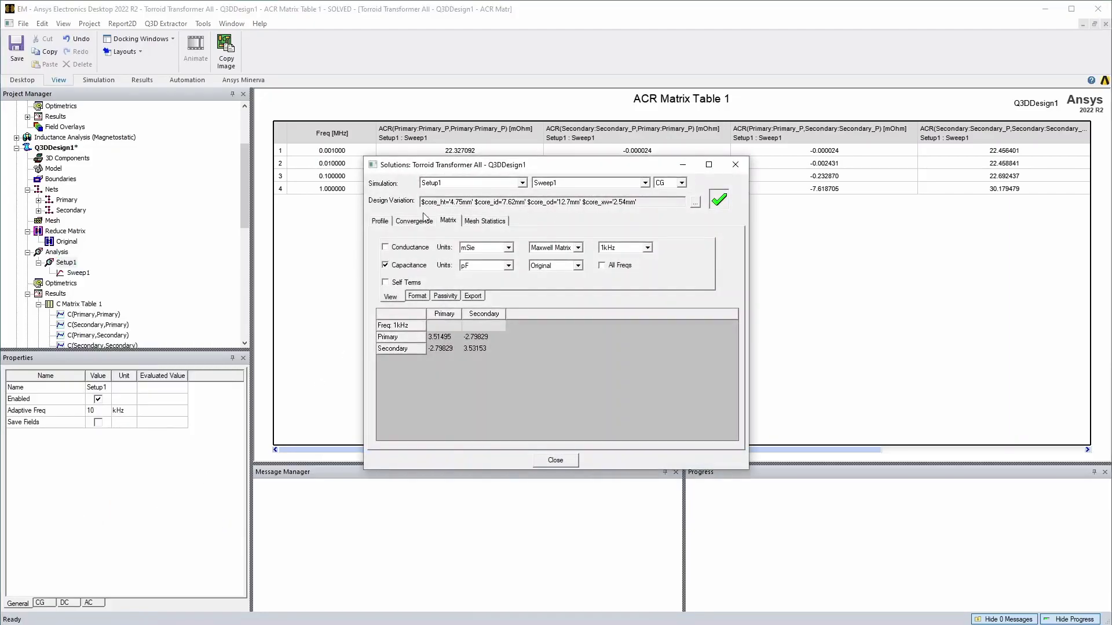
{"action": "left_click", "coordinate": [560, 249]}
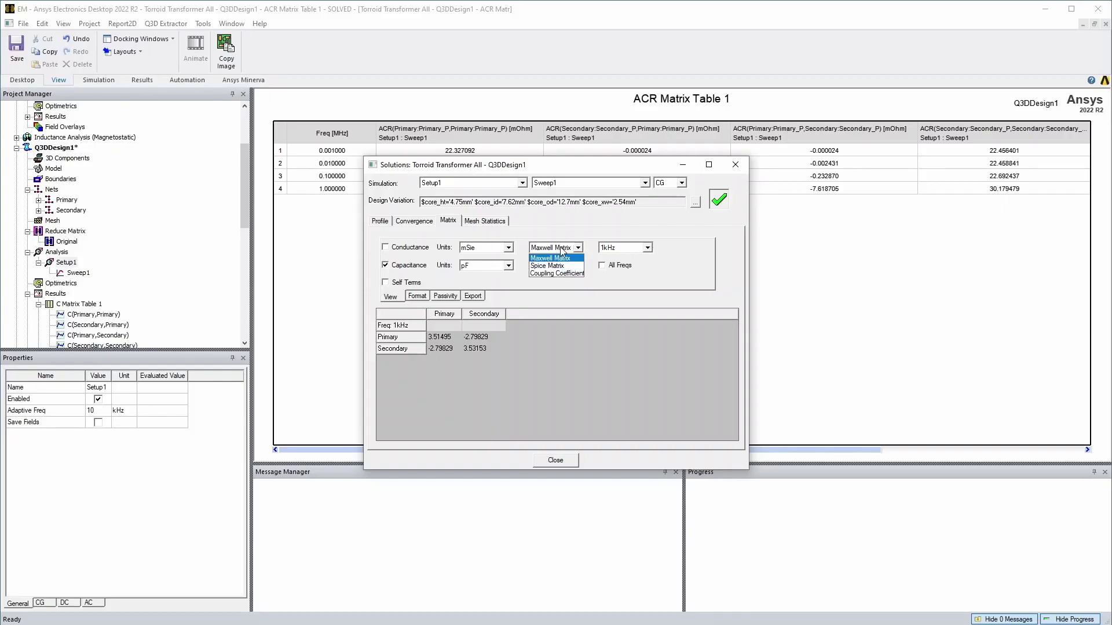
{"action": "left_click", "coordinate": [562, 249]}
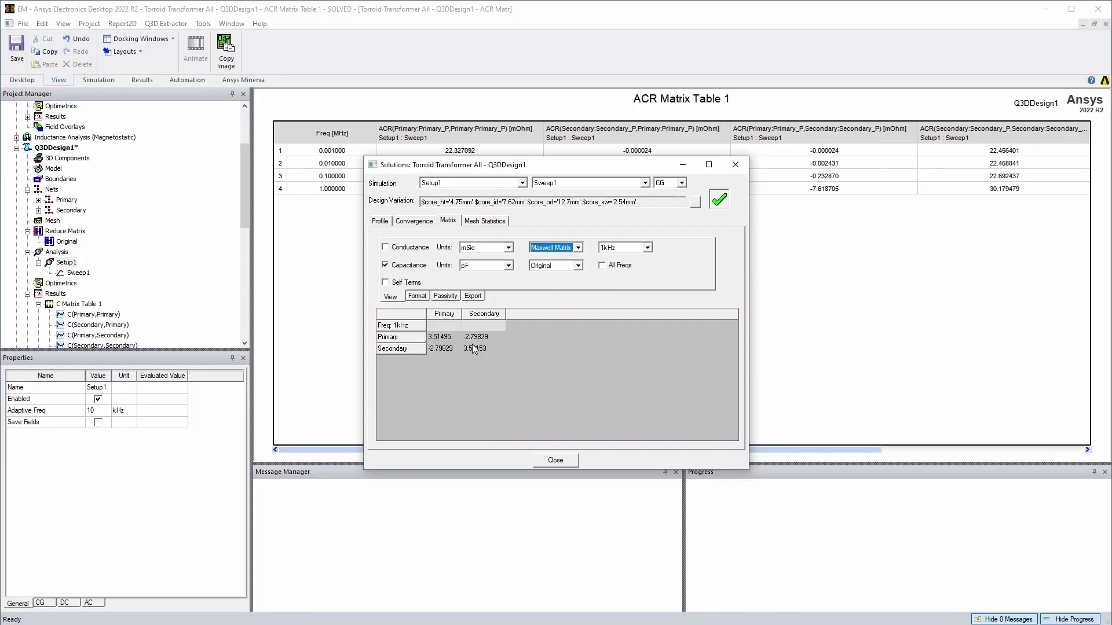
{"action": "left_click", "coordinate": [570, 248]}
{"action": "left_click", "coordinate": [562, 269]}
{"action": "left_click", "coordinate": [481, 222]}
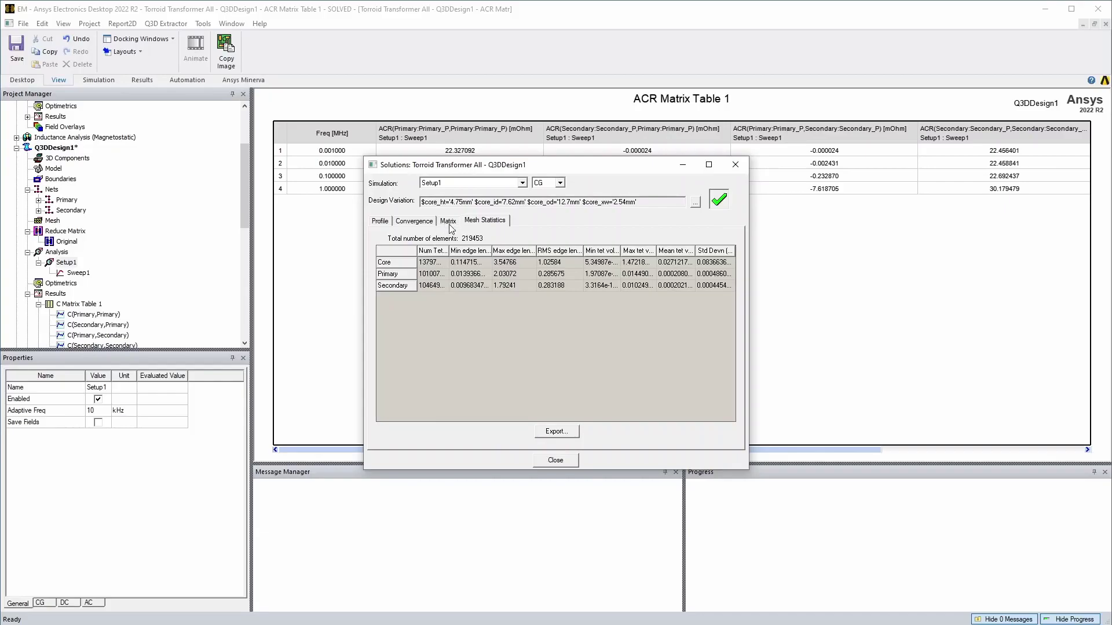
{"action": "left_click", "coordinate": [418, 226]}
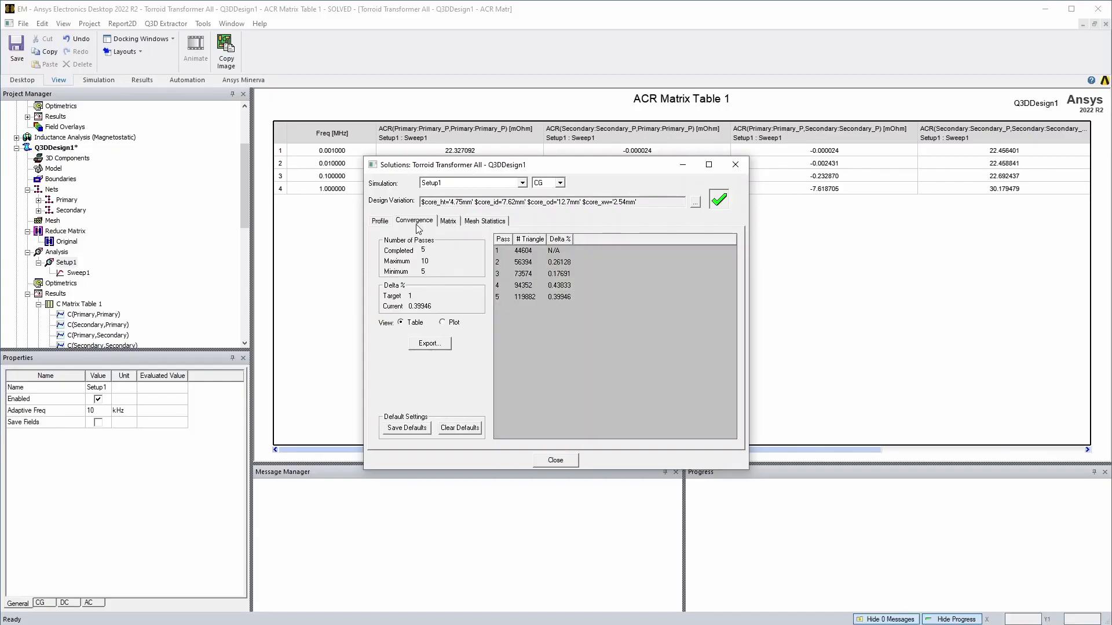
{"action": "left_click", "coordinate": [380, 223]}
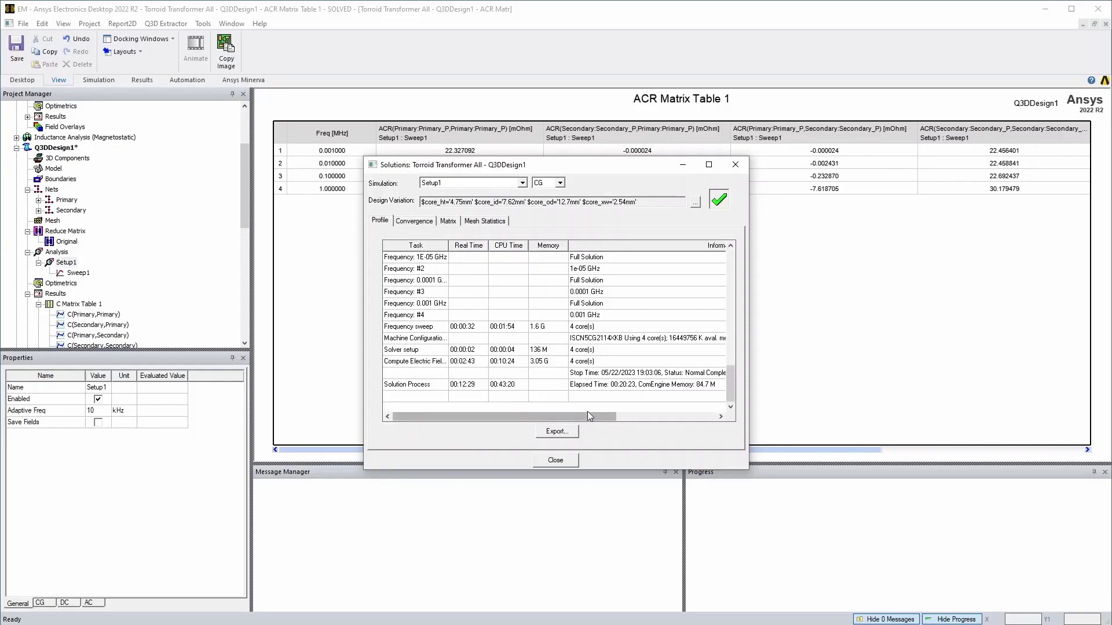
- Open the Export Circuit dialog for Setup1 and inspect the output file path
{"action": "left_click", "coordinate": [555, 460]}
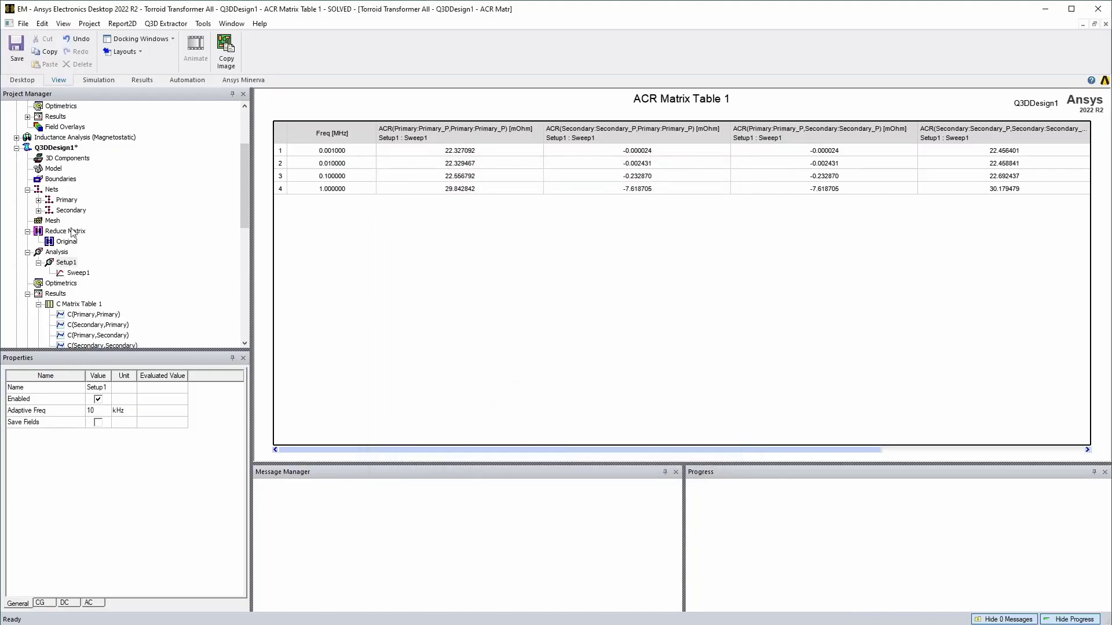
{"action": "right_click", "coordinate": [66, 264]}
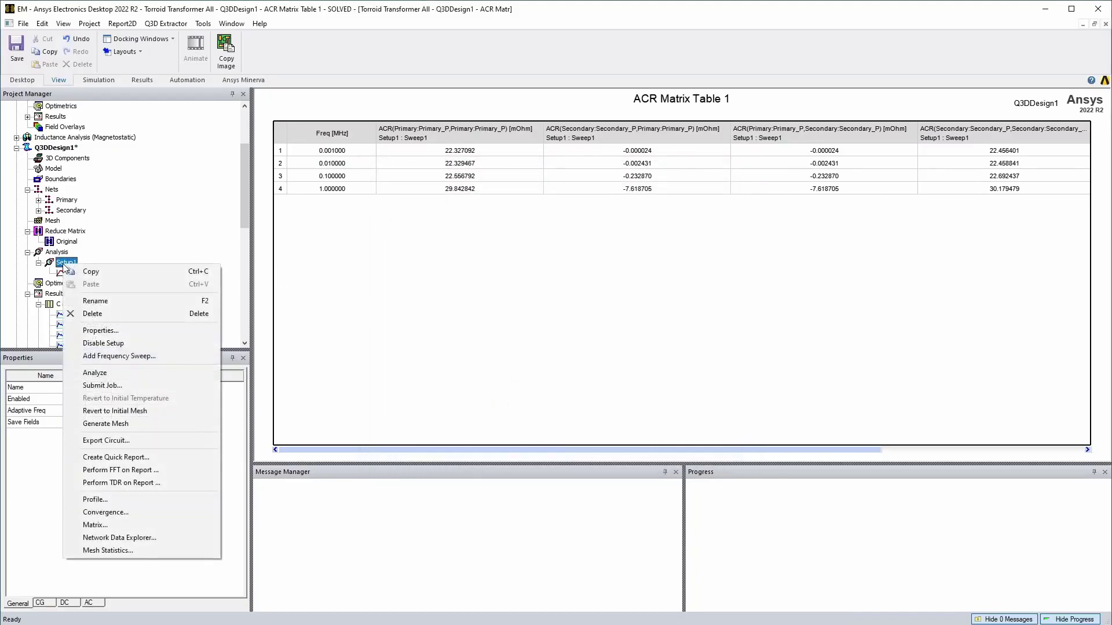
{"action": "left_click", "coordinate": [106, 440]}
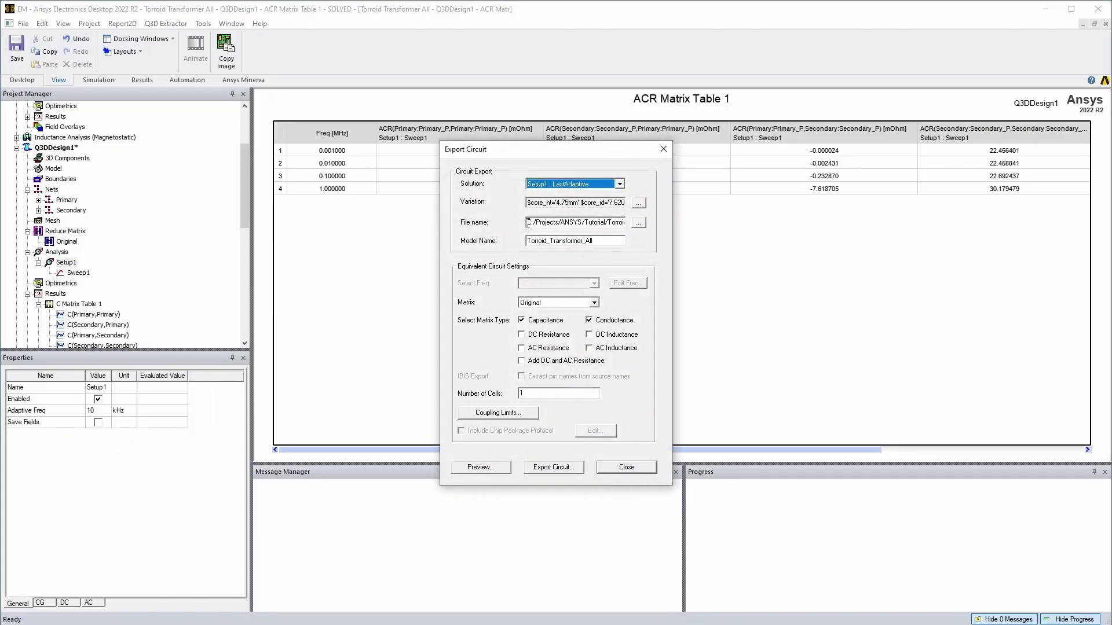
{"action": "left_click_drag", "start_coordinate": [538, 222], "coordinate": [615, 225]}
{"action": "left_click", "coordinate": [612, 223]}
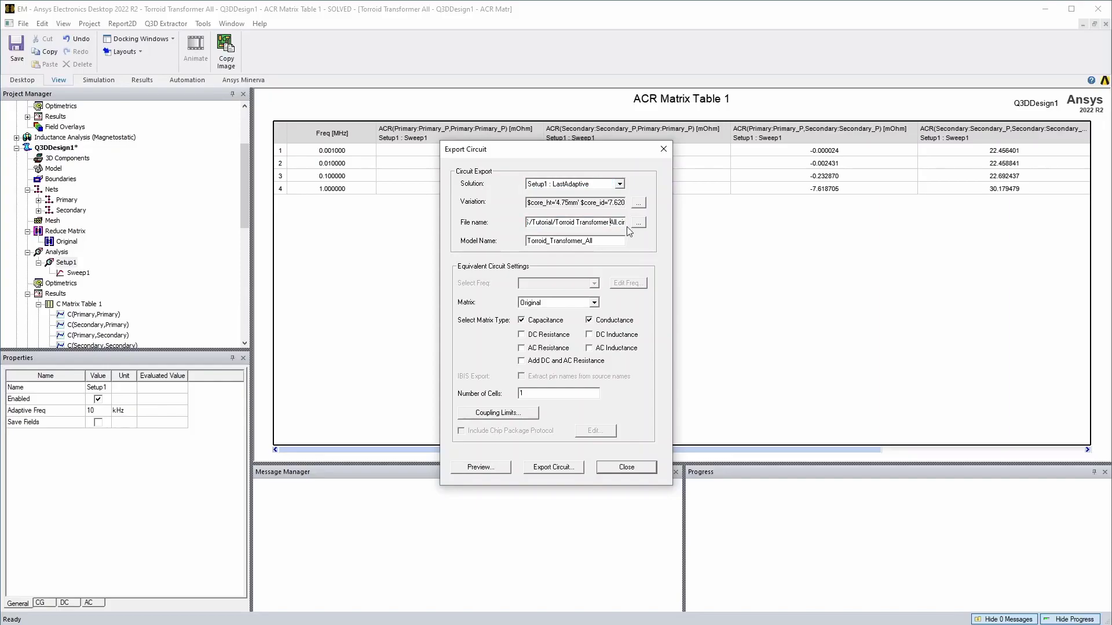
- Include DC Resistance and AC Inductance in the export and preview the netlist
{"action": "left_click", "coordinate": [522, 335]}
{"action": "left_click", "coordinate": [522, 335]}
{"action": "left_click", "coordinate": [522, 335]}
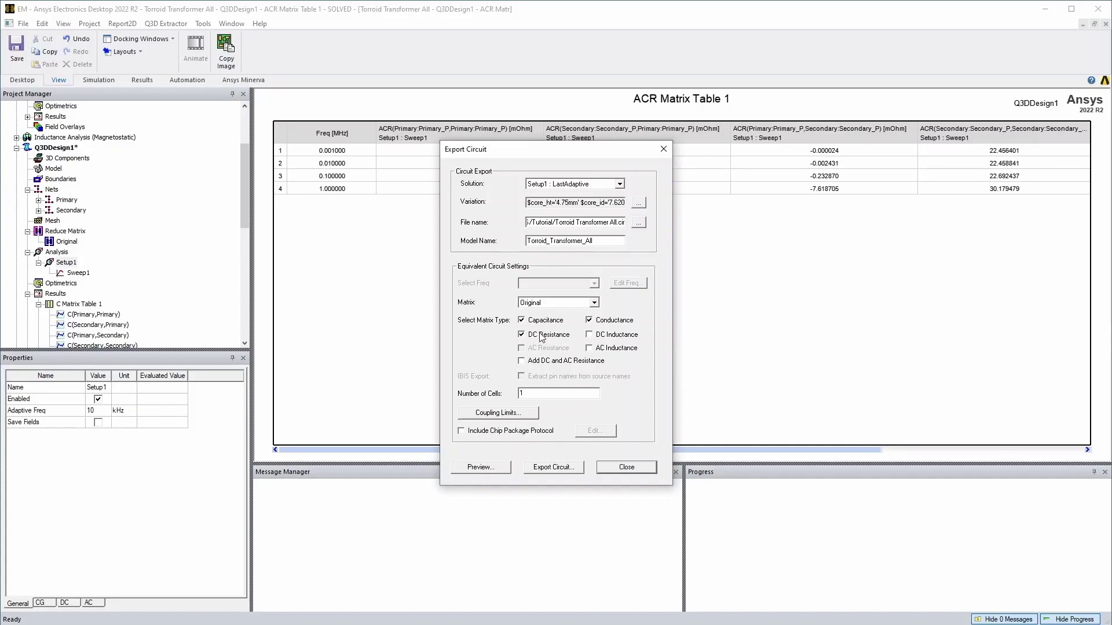
{"action": "left_click", "coordinate": [590, 348]}
{"action": "double_click", "coordinate": [611, 225]}
{"action": "left_click", "coordinate": [479, 467]}
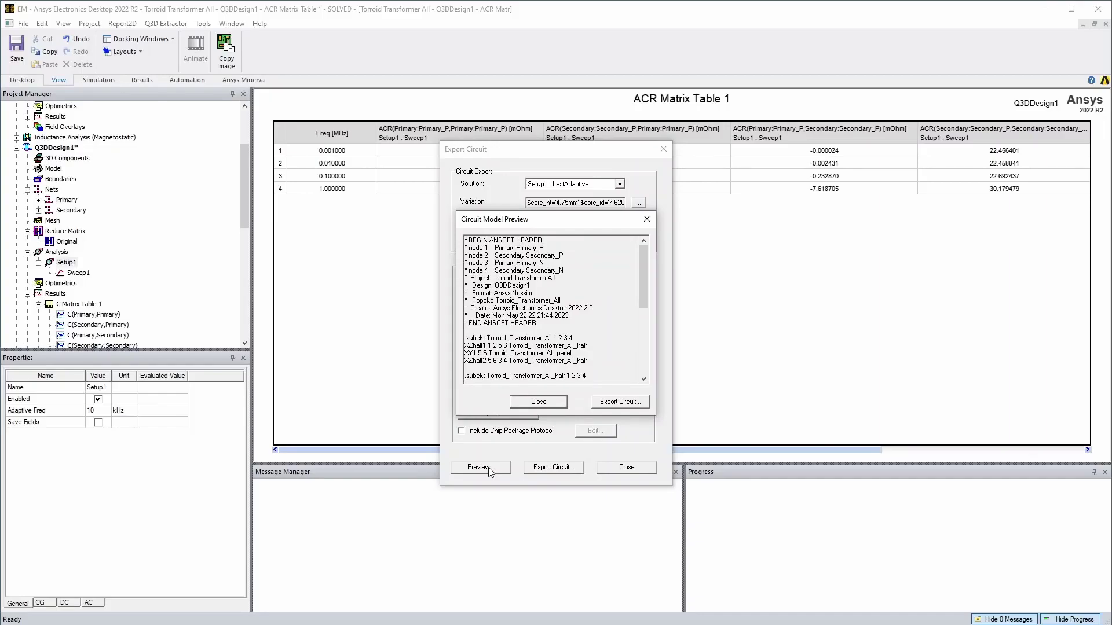
- Switch to the 'comsol vs ansys model summary.png' image comparing LMAG 9.67uH with 9.19uH
{"action": "left_click_drag", "start_coordinate": [644, 272], "coordinate": [449, 221]}
{"action": "key", "text": "alt+Tab"}
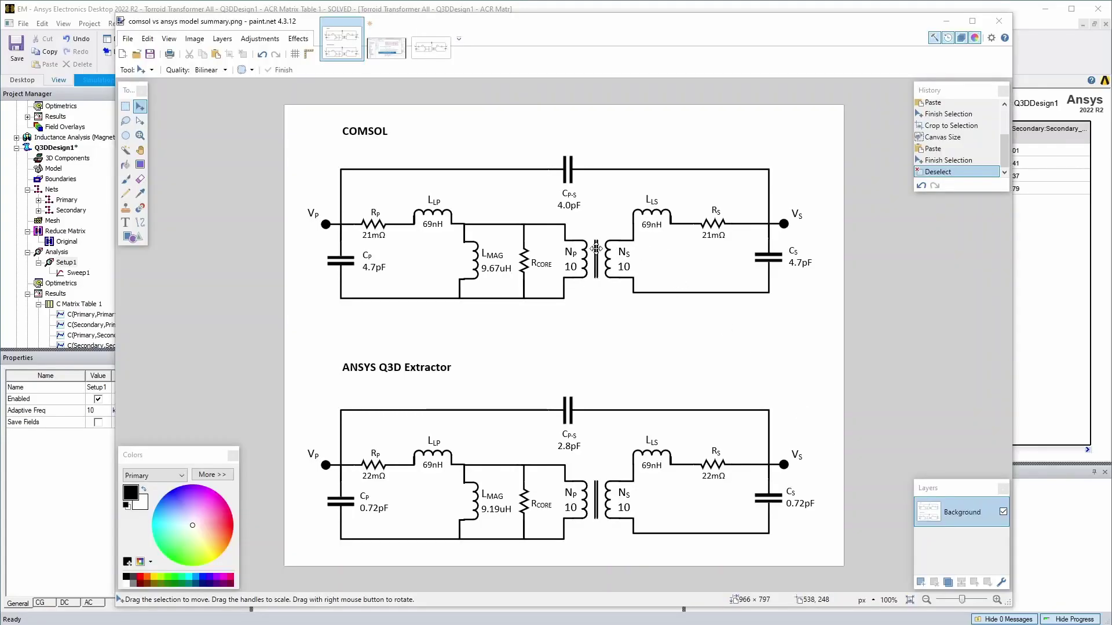